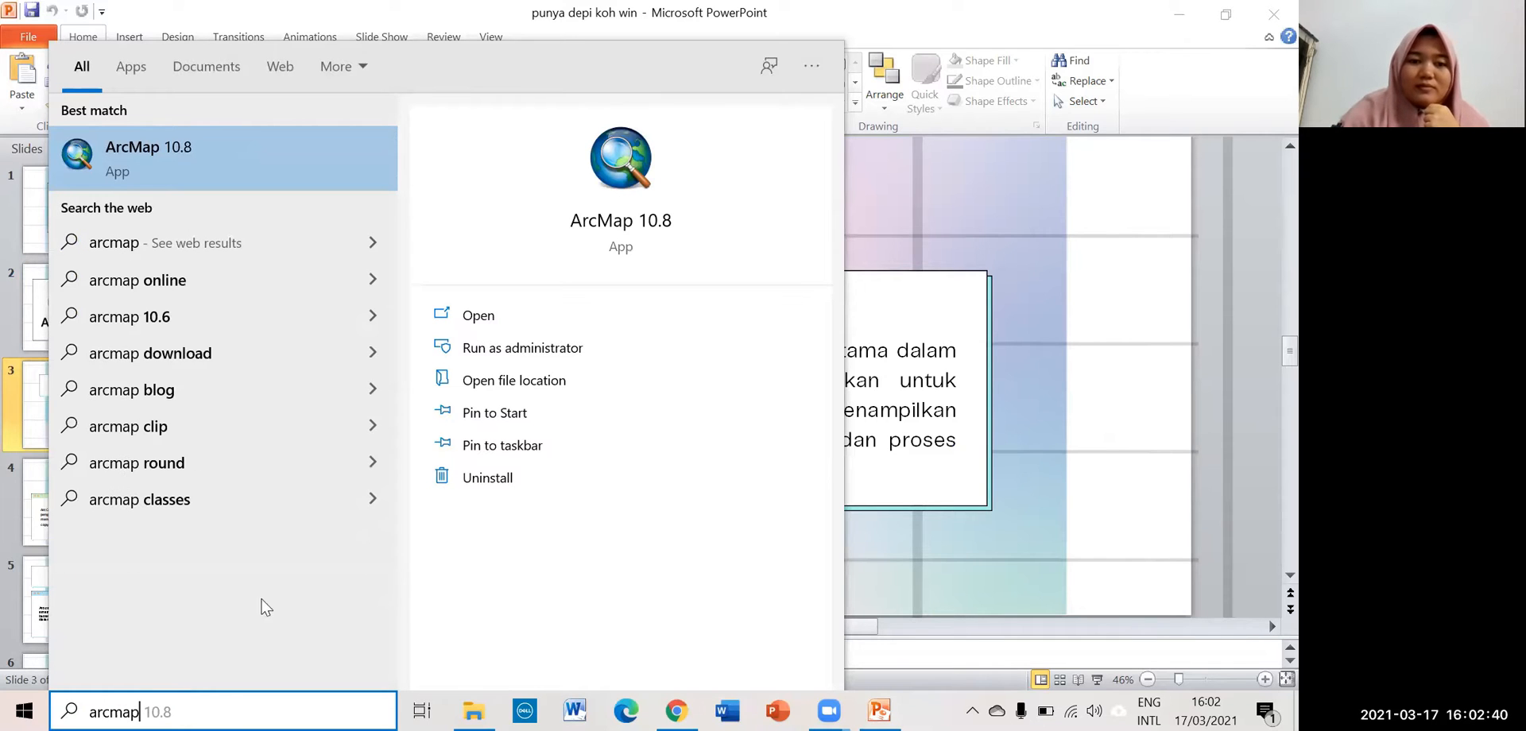
- Open ArcMap 10.8 and dismiss the Getting Started dialog to work in an untitled blank map
left_click(549, 326)
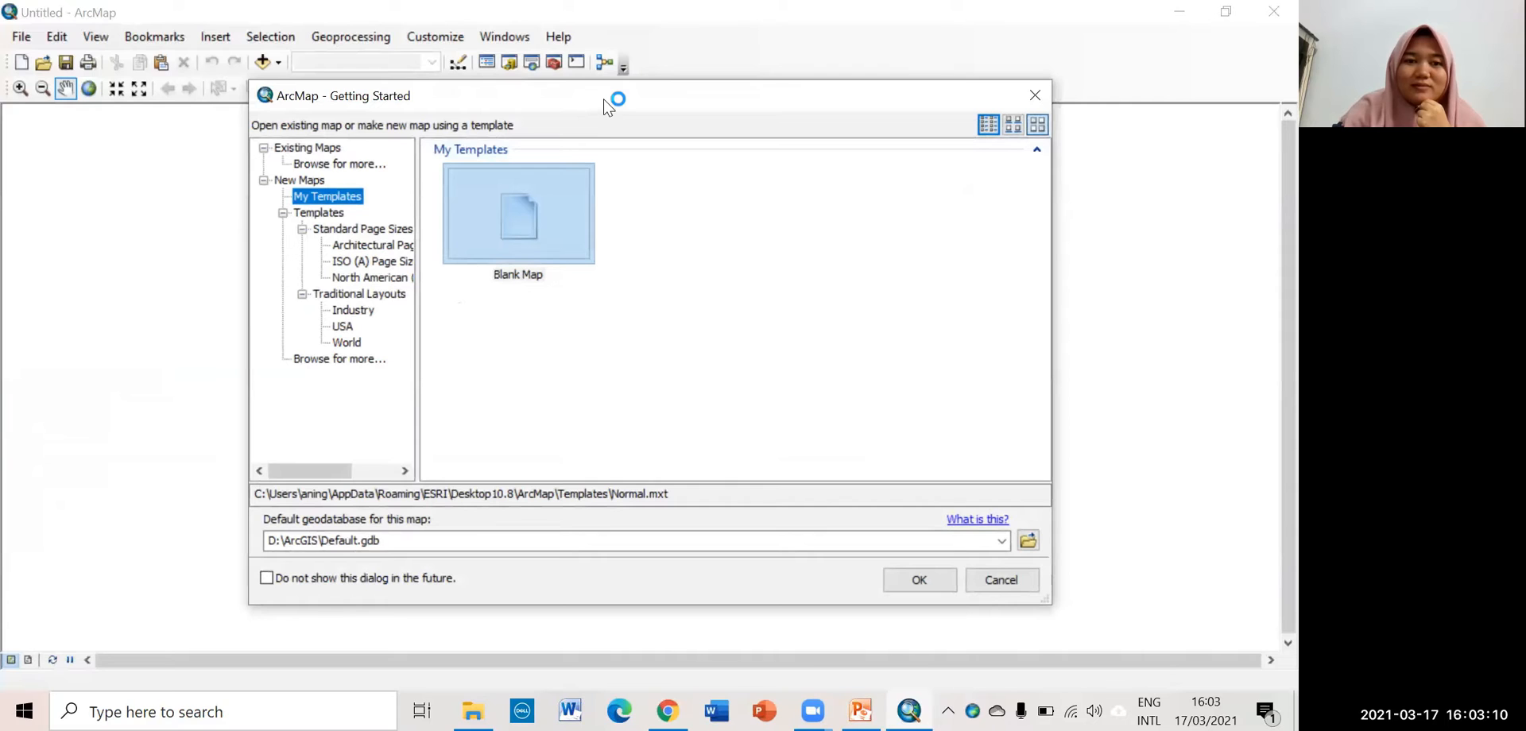
left_click_drag(605, 104, 641, 69)
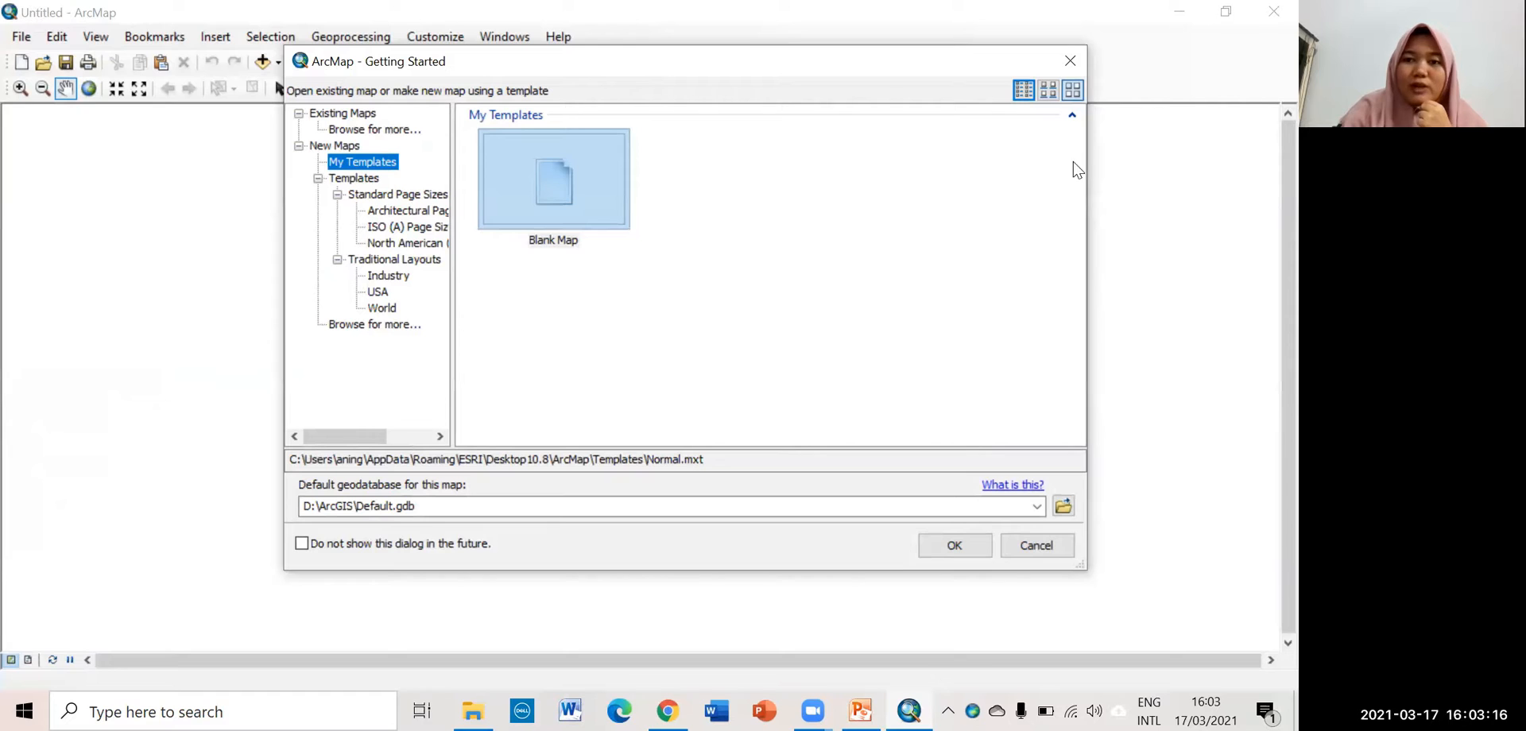
left_click(1068, 60)
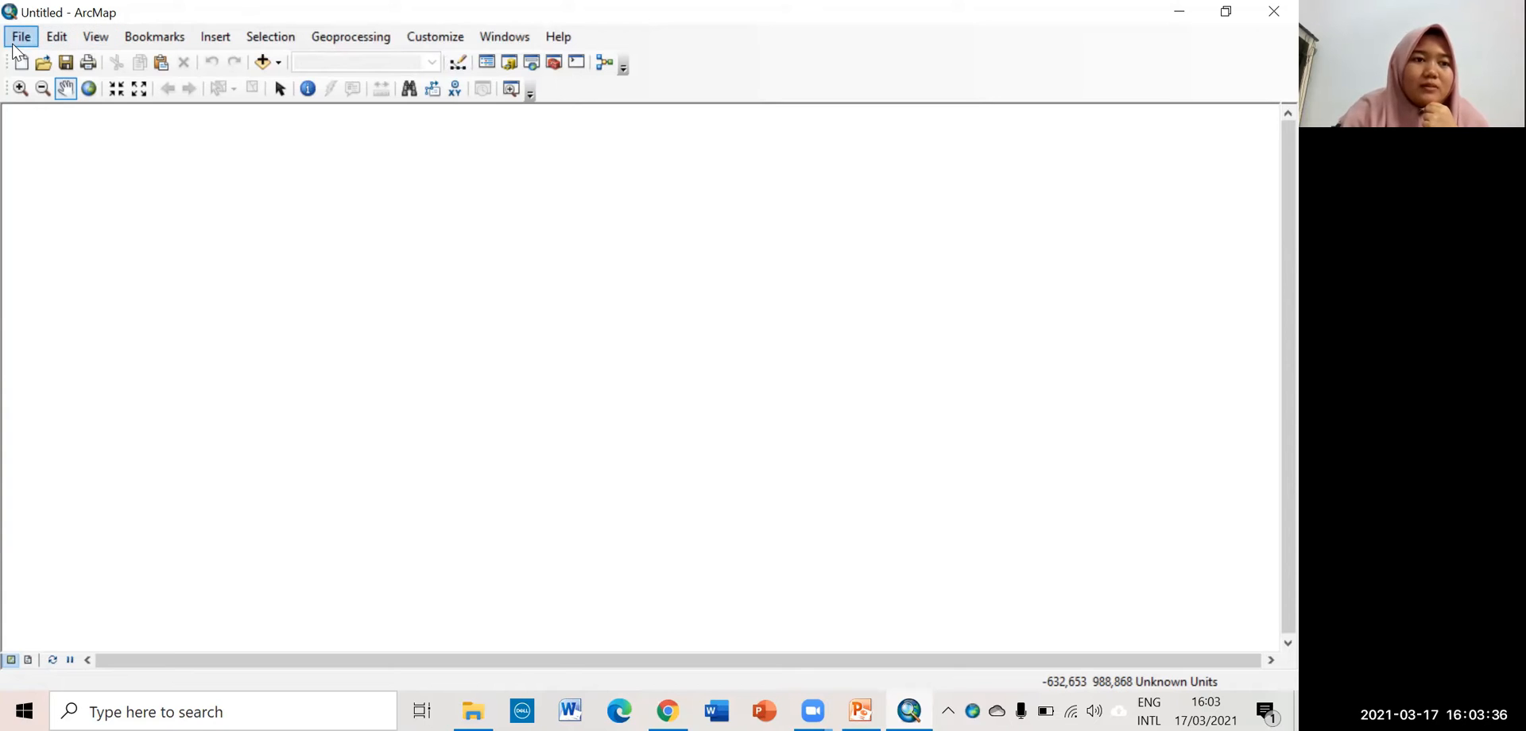
- Examine the commands available for files and adding data, views, bookmarks, and inserting map elements
left_click(24, 38)
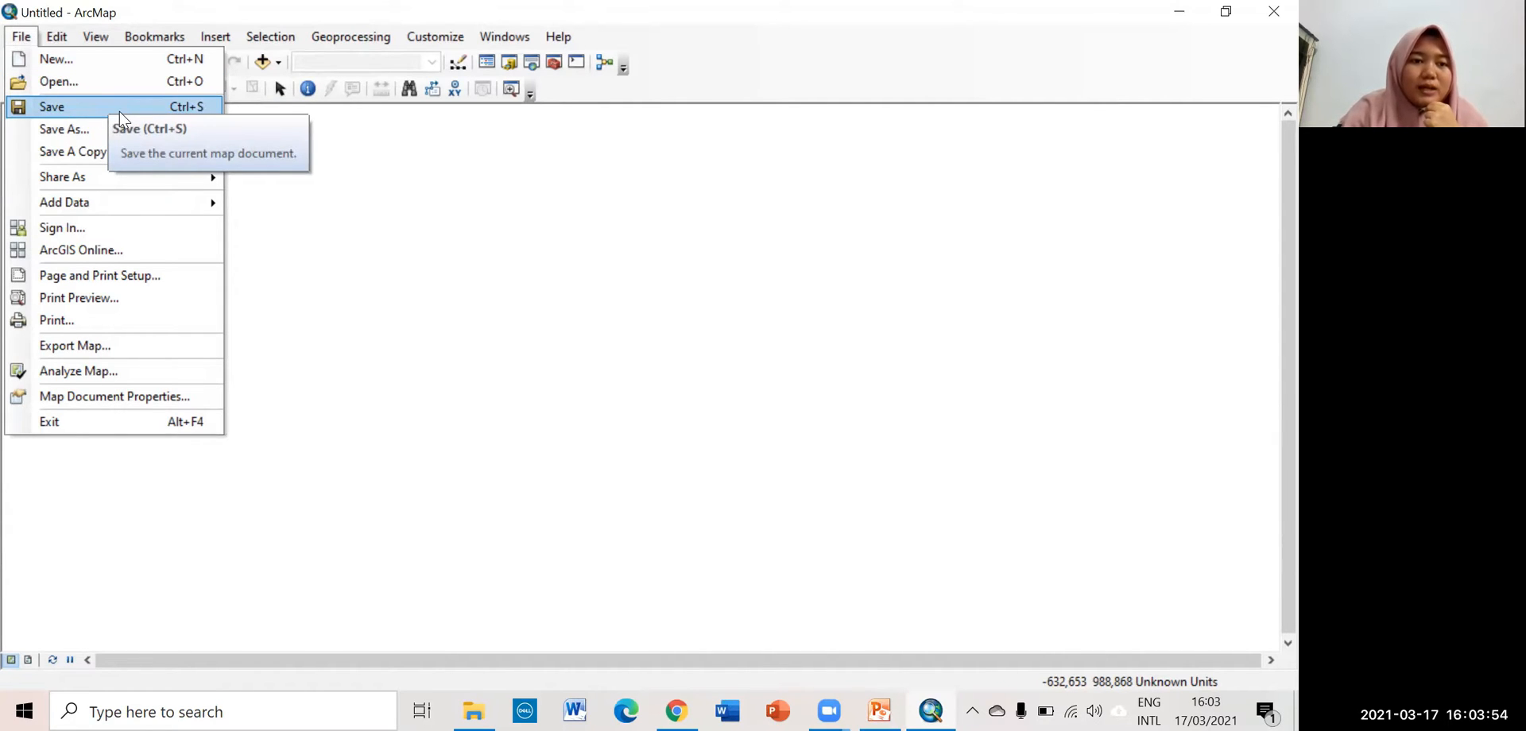
mouse_move(140, 181)
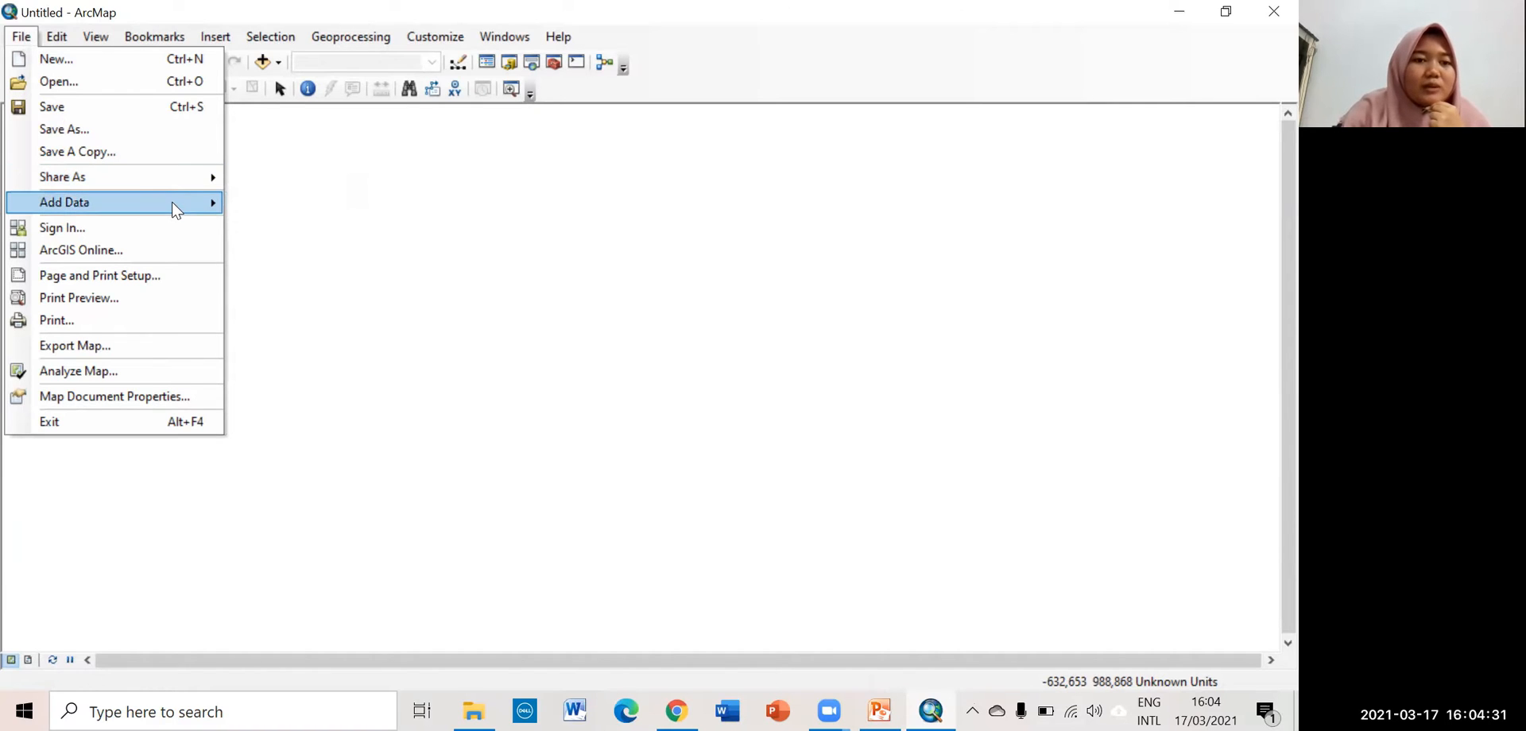
mouse_move(174, 202)
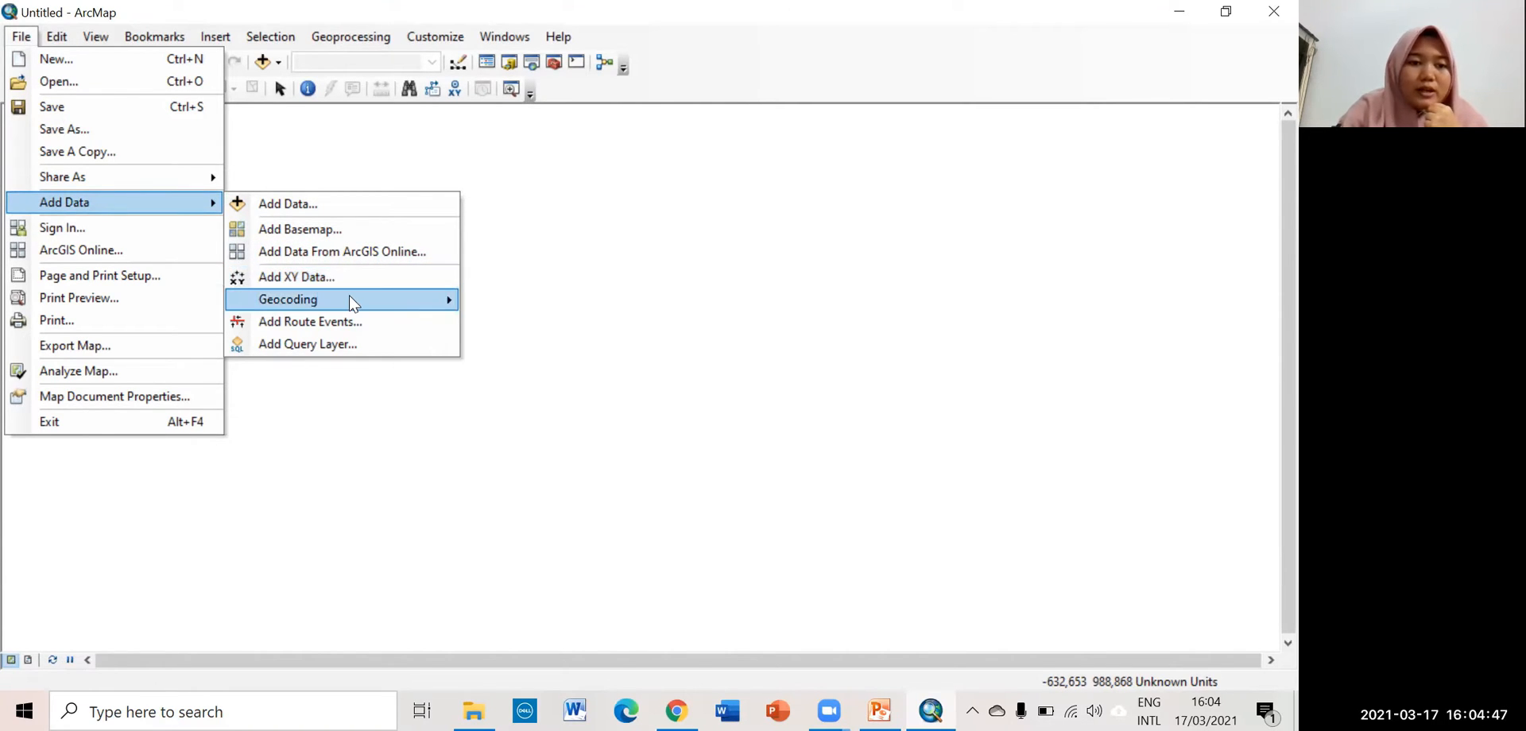
mouse_move(350, 301)
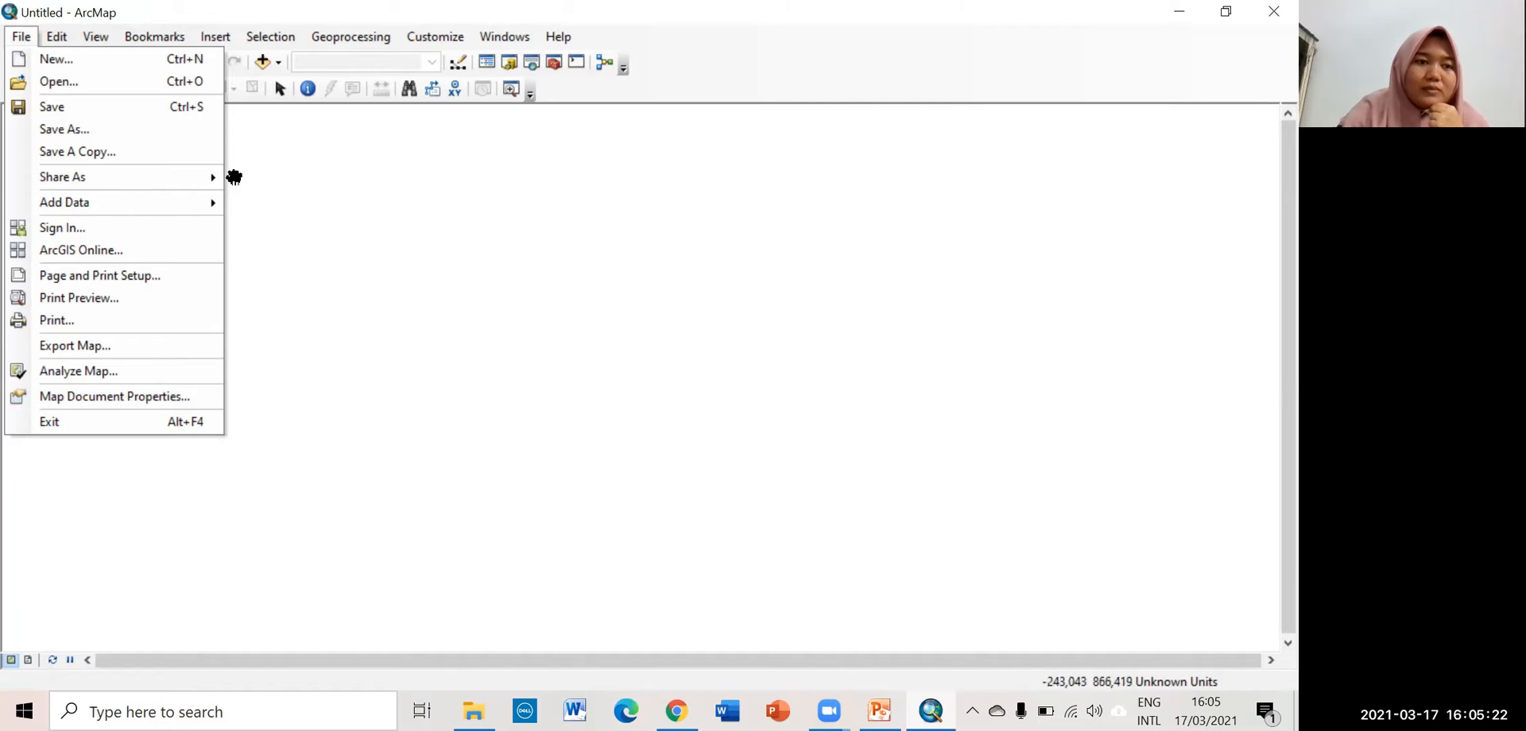
mouse_move(60, 40)
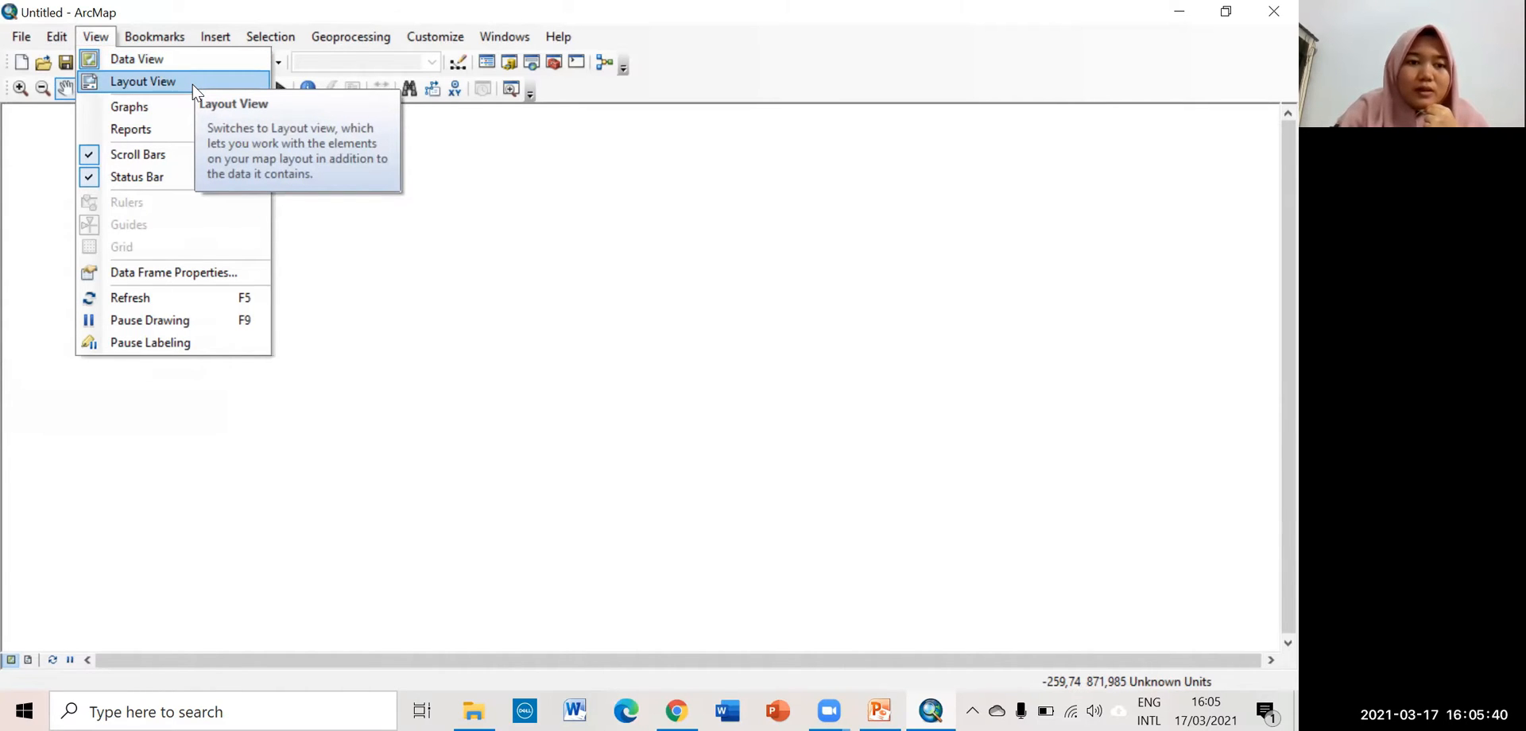
mouse_move(196, 111)
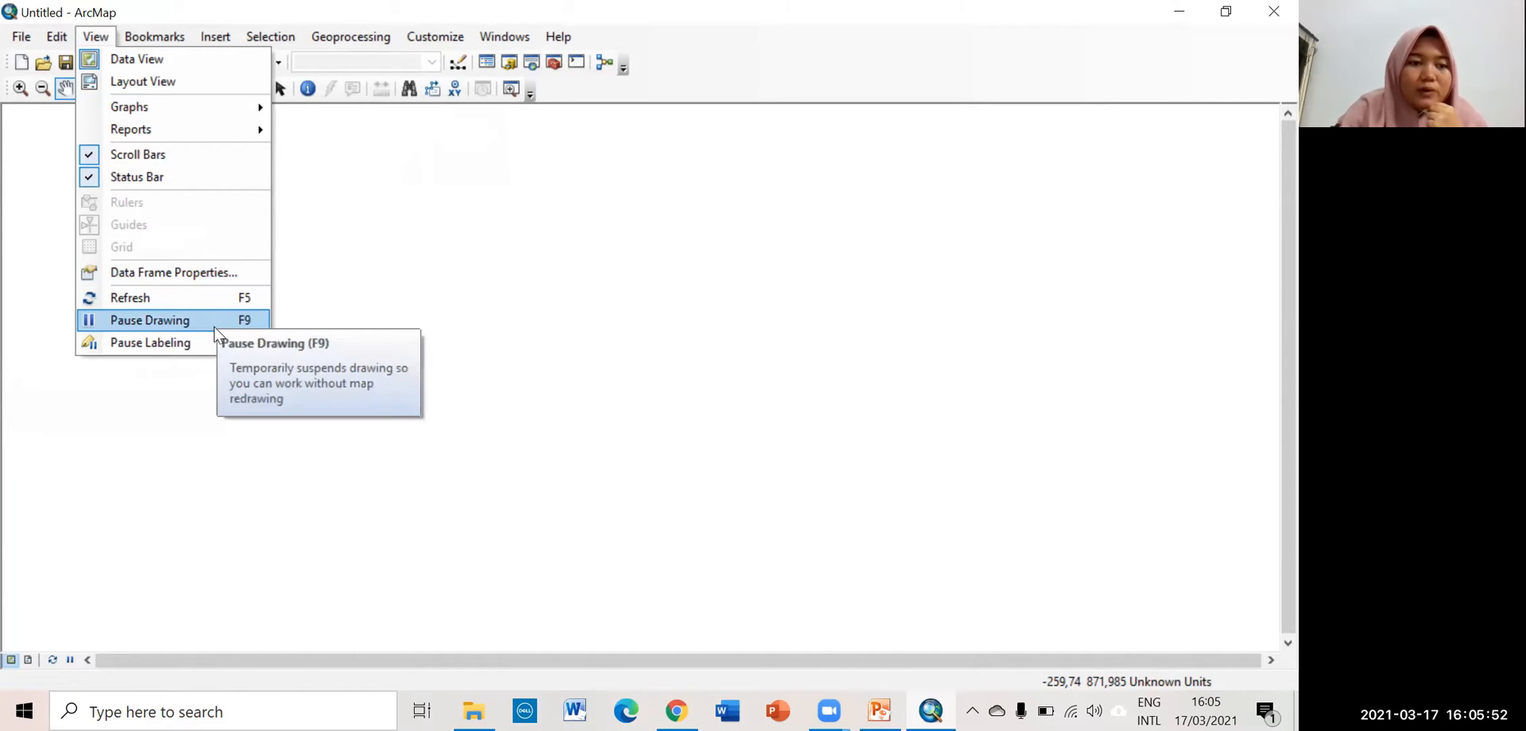
left_click(136, 12)
left_click(156, 37)
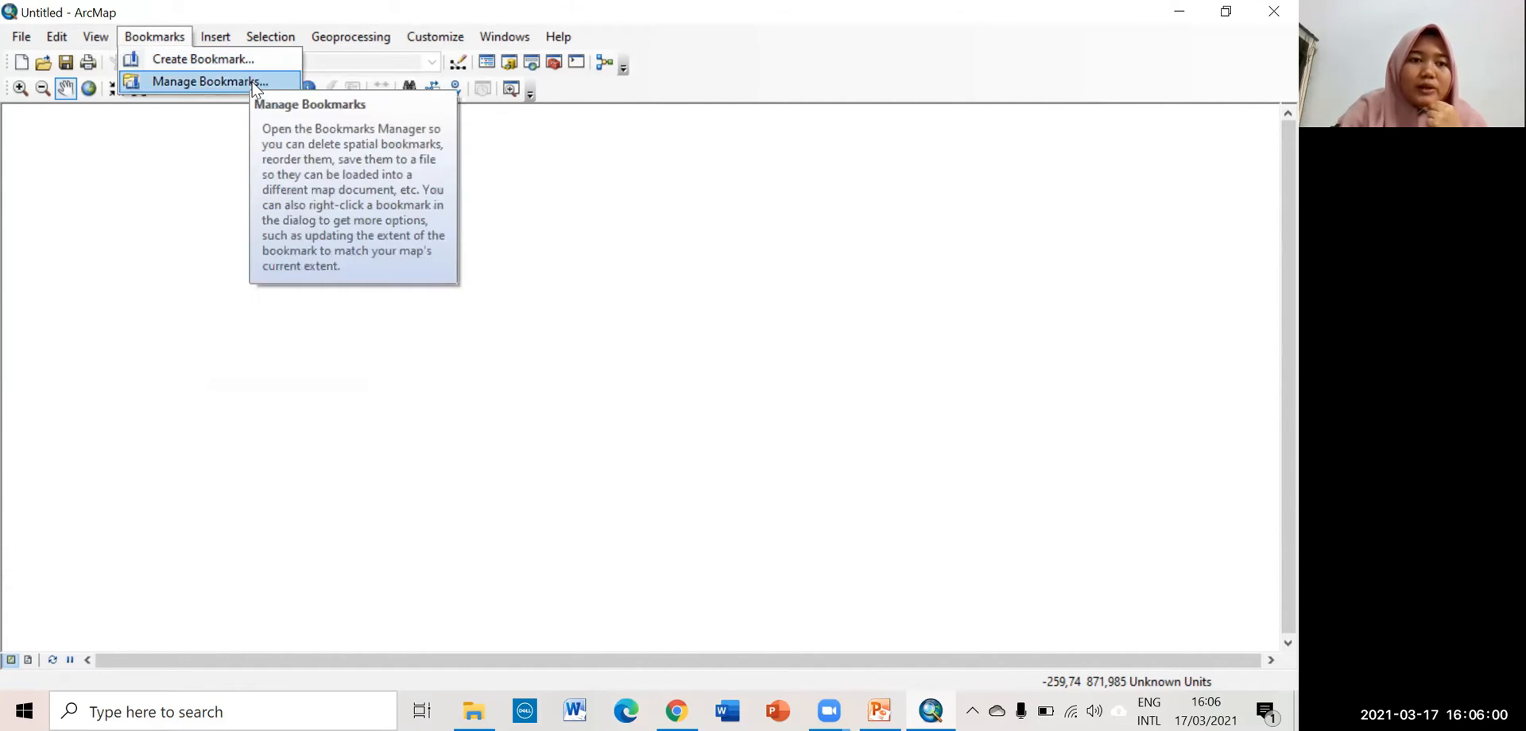
mouse_move(222, 36)
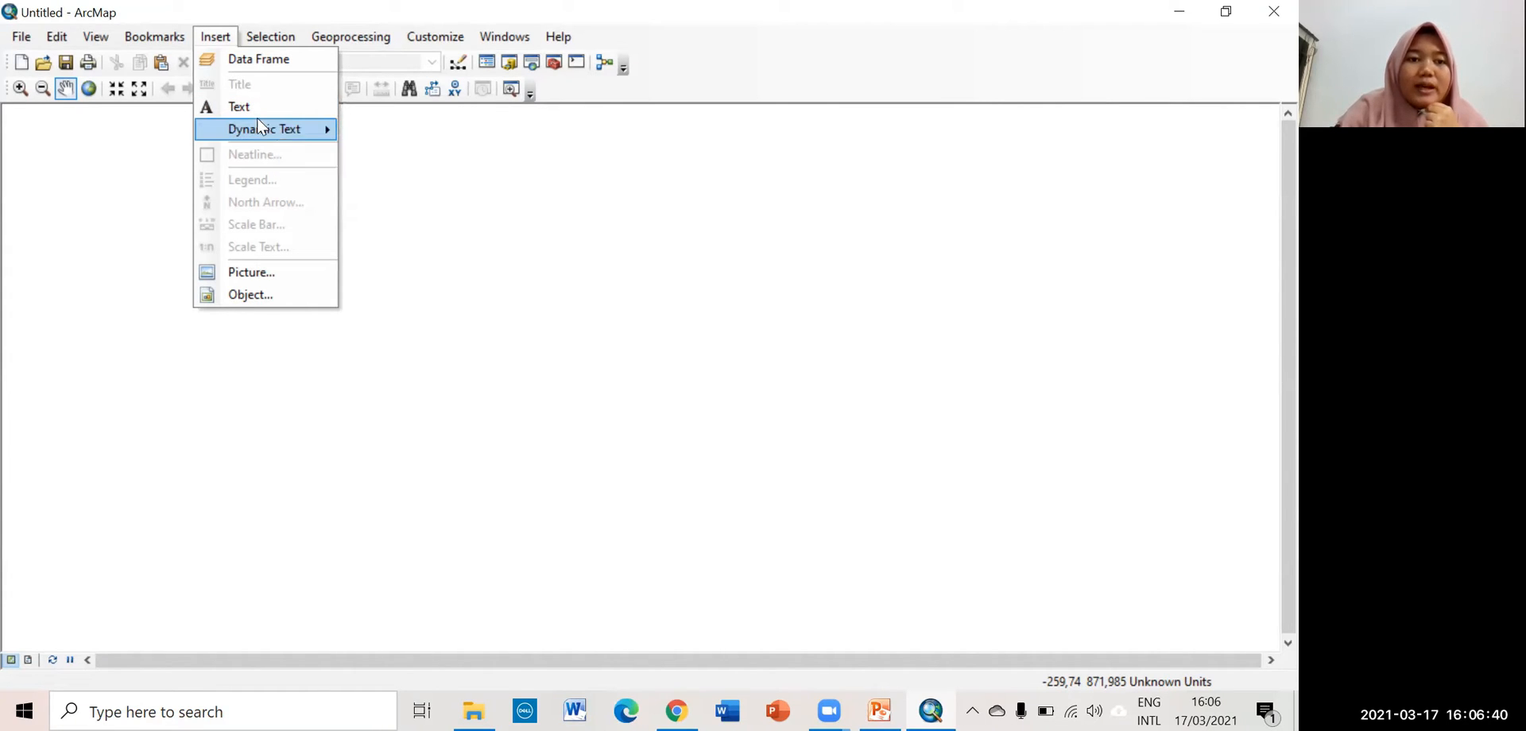
mouse_move(294, 128)
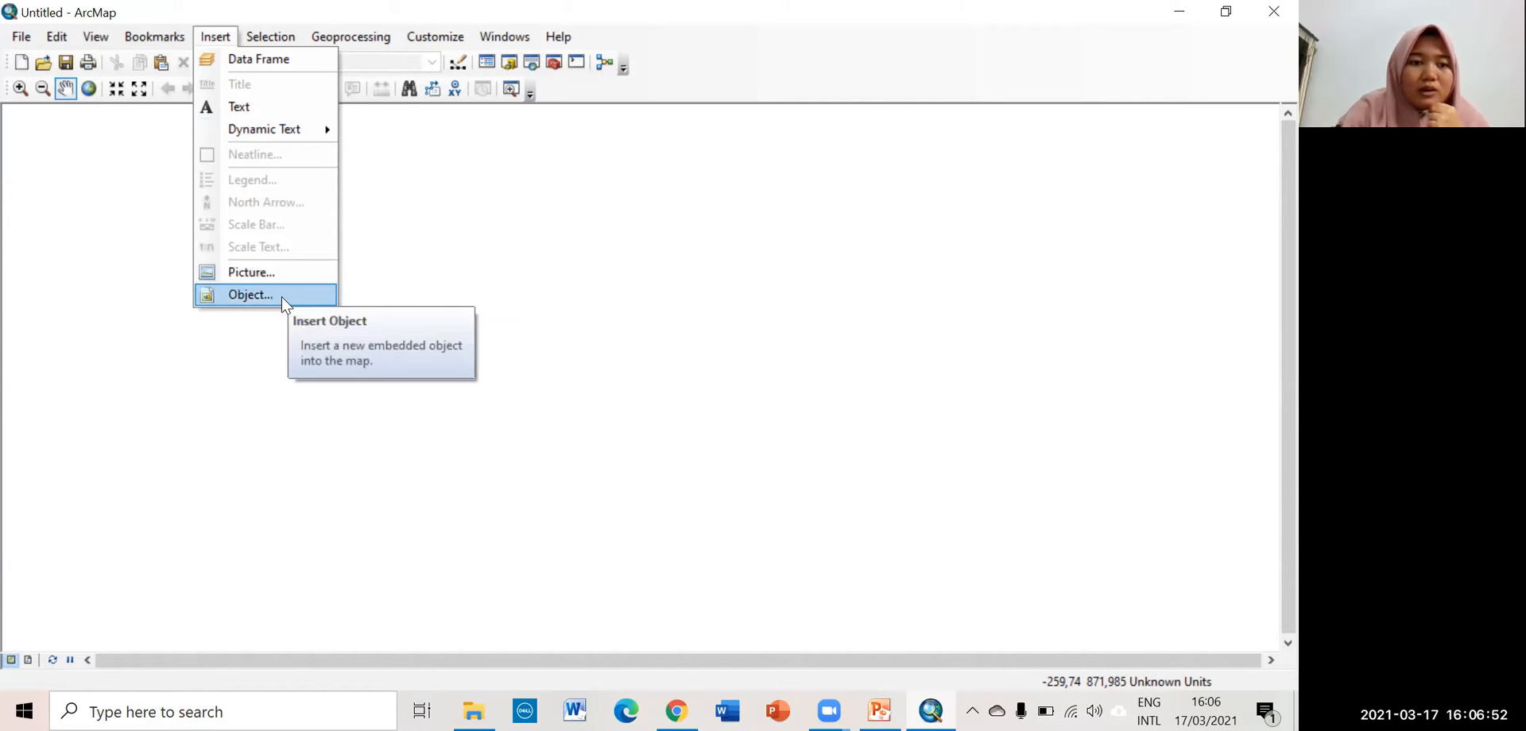
mouse_move(278, 41)
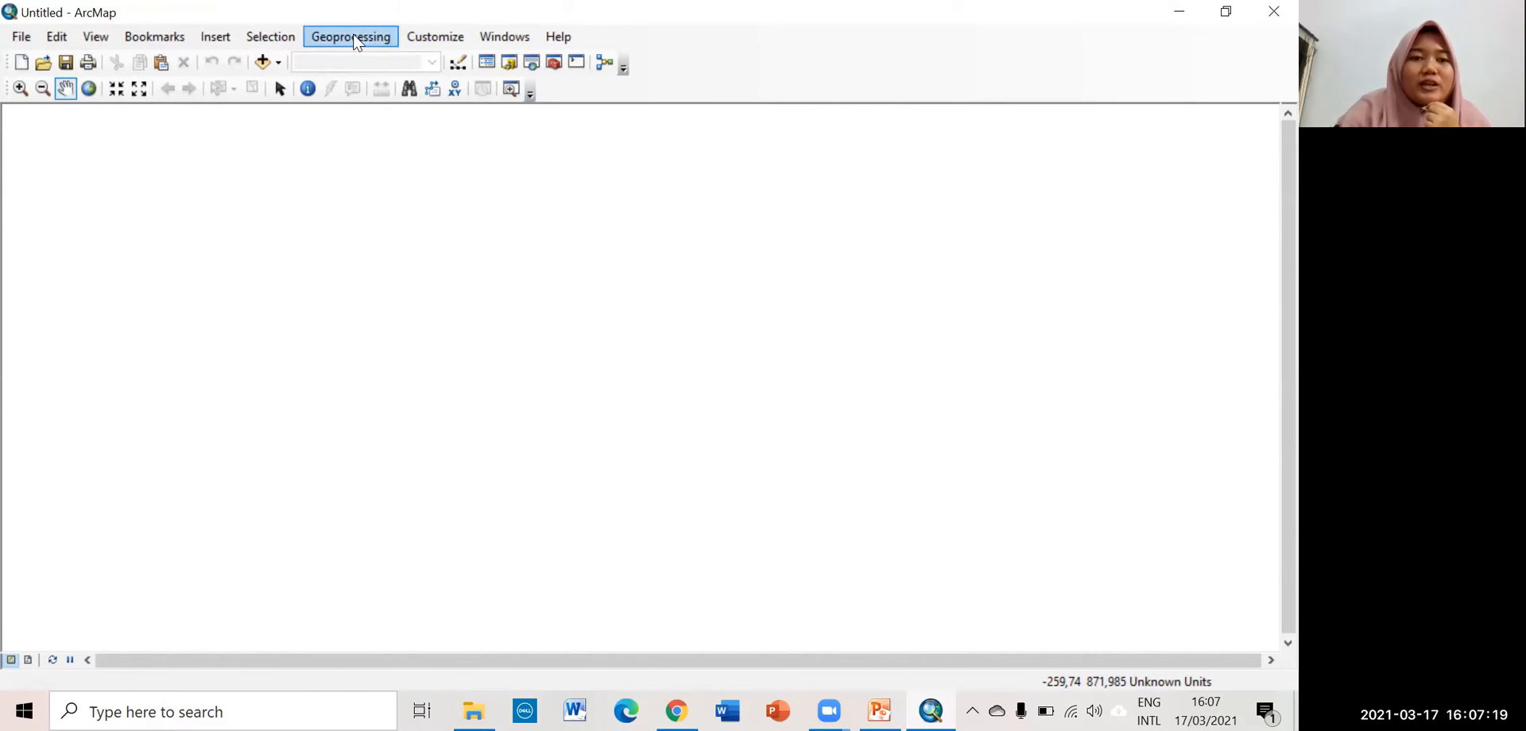
- Show the Table Of Contents and Catalog windows, setting each one to auto-hide
left_click(488, 62)
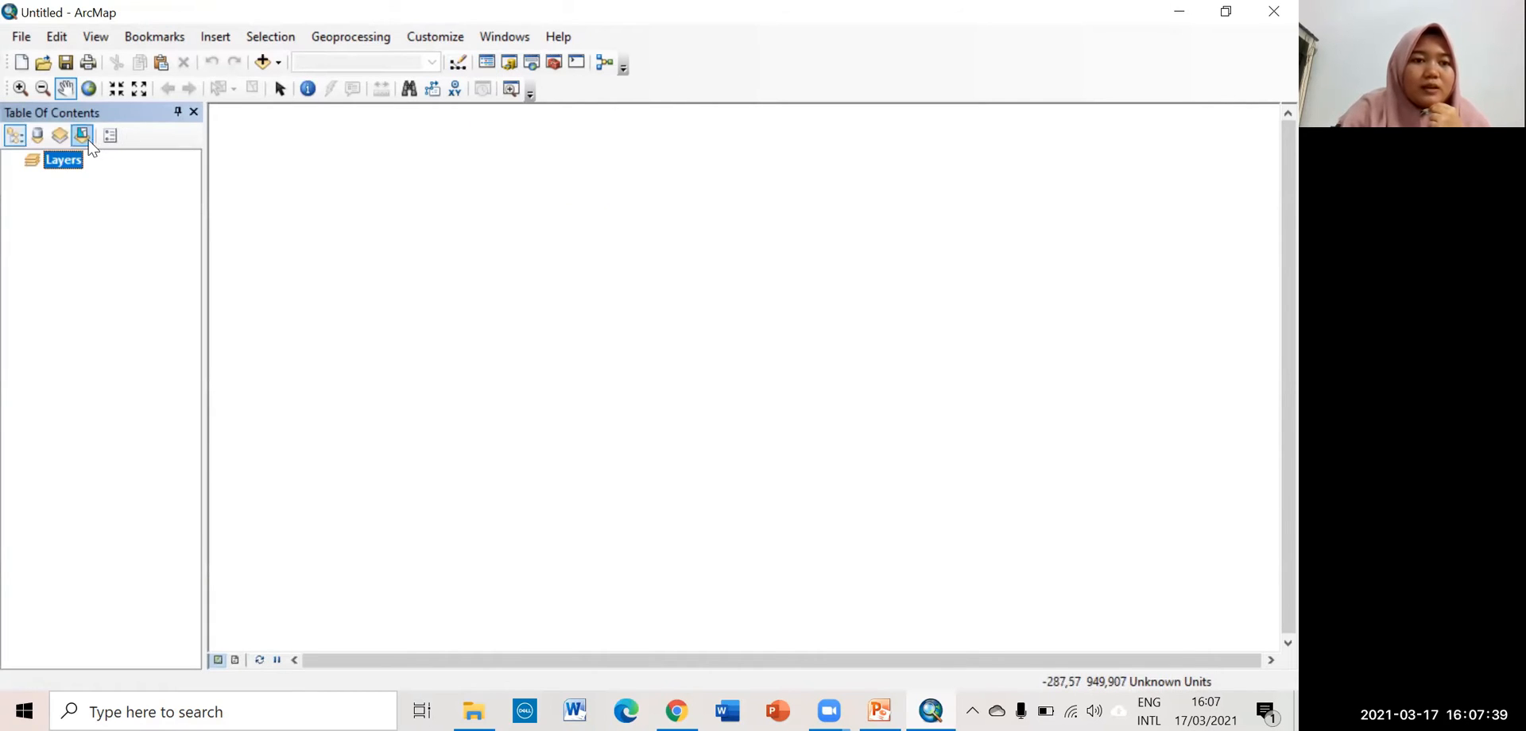
left_click(178, 114)
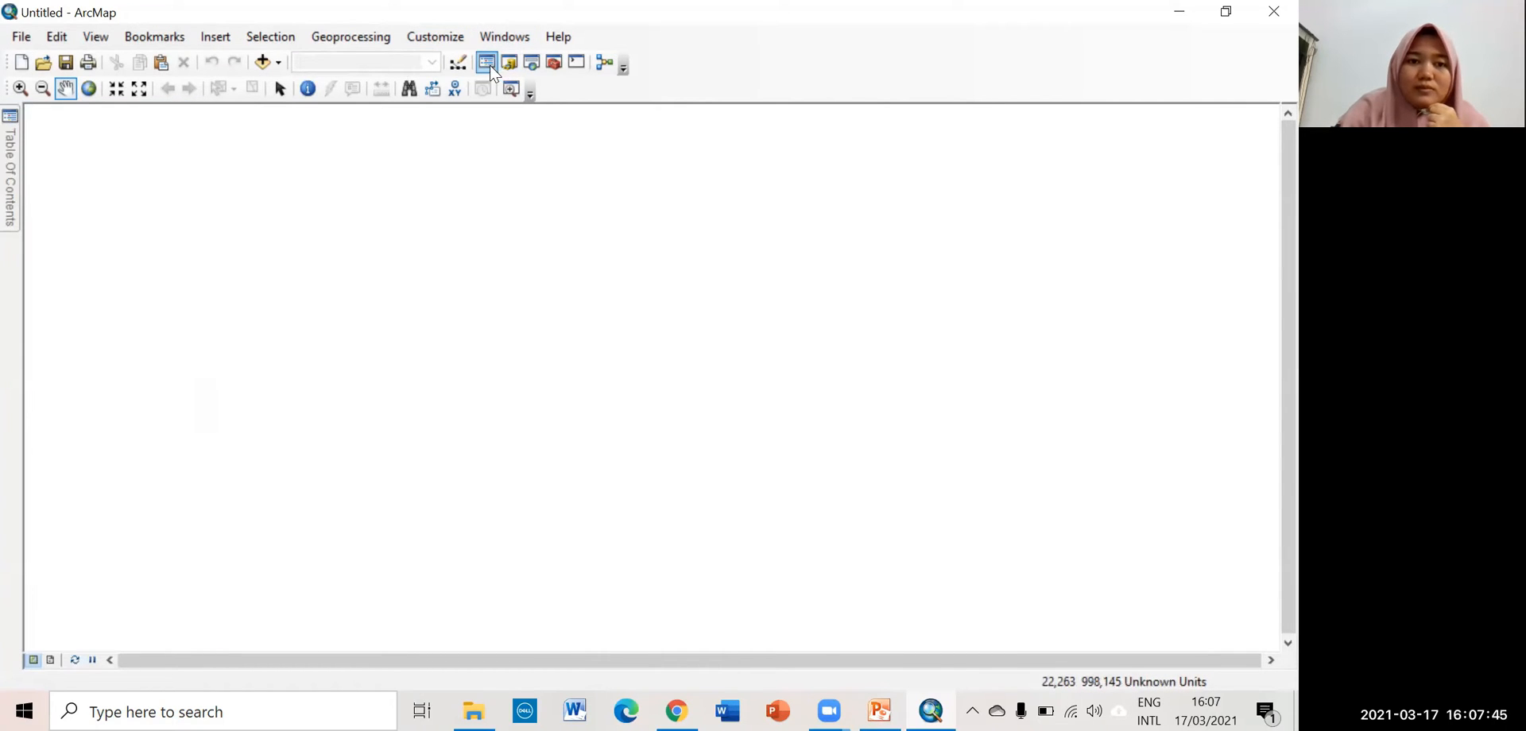
left_click(512, 58)
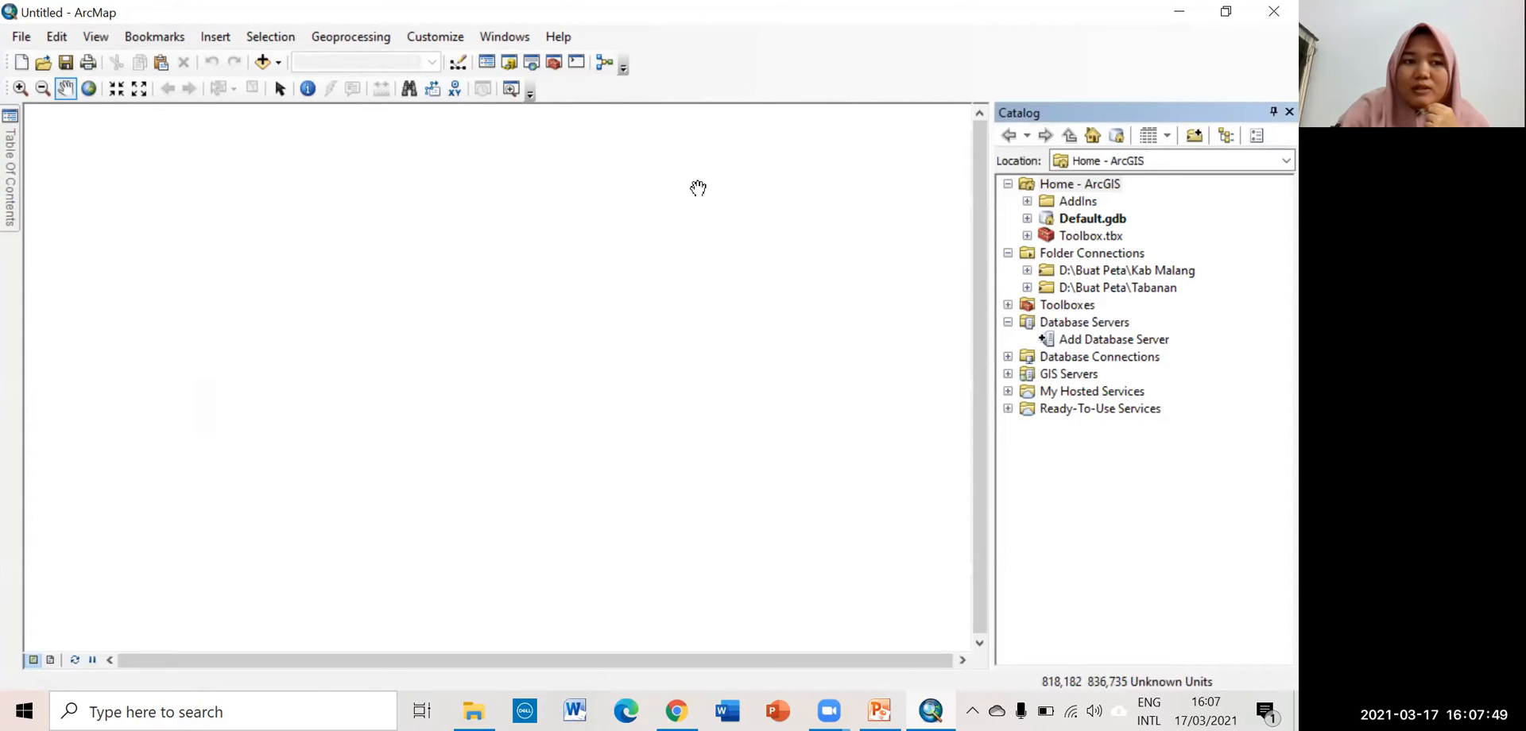
left_click(1270, 115)
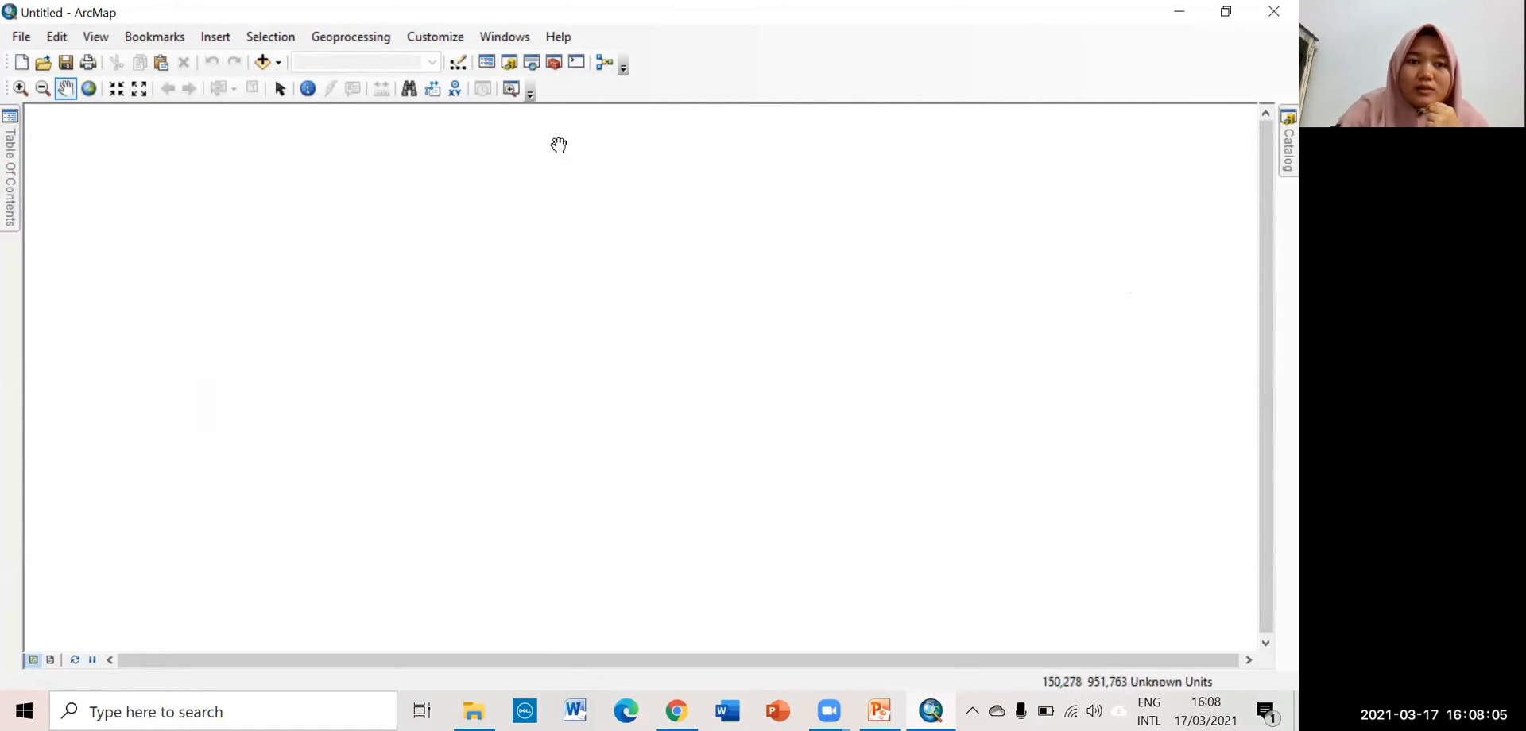
- Reopen the Catalog and Table Of Contents windows and pin both so they stay docked beside the map
left_click(511, 70)
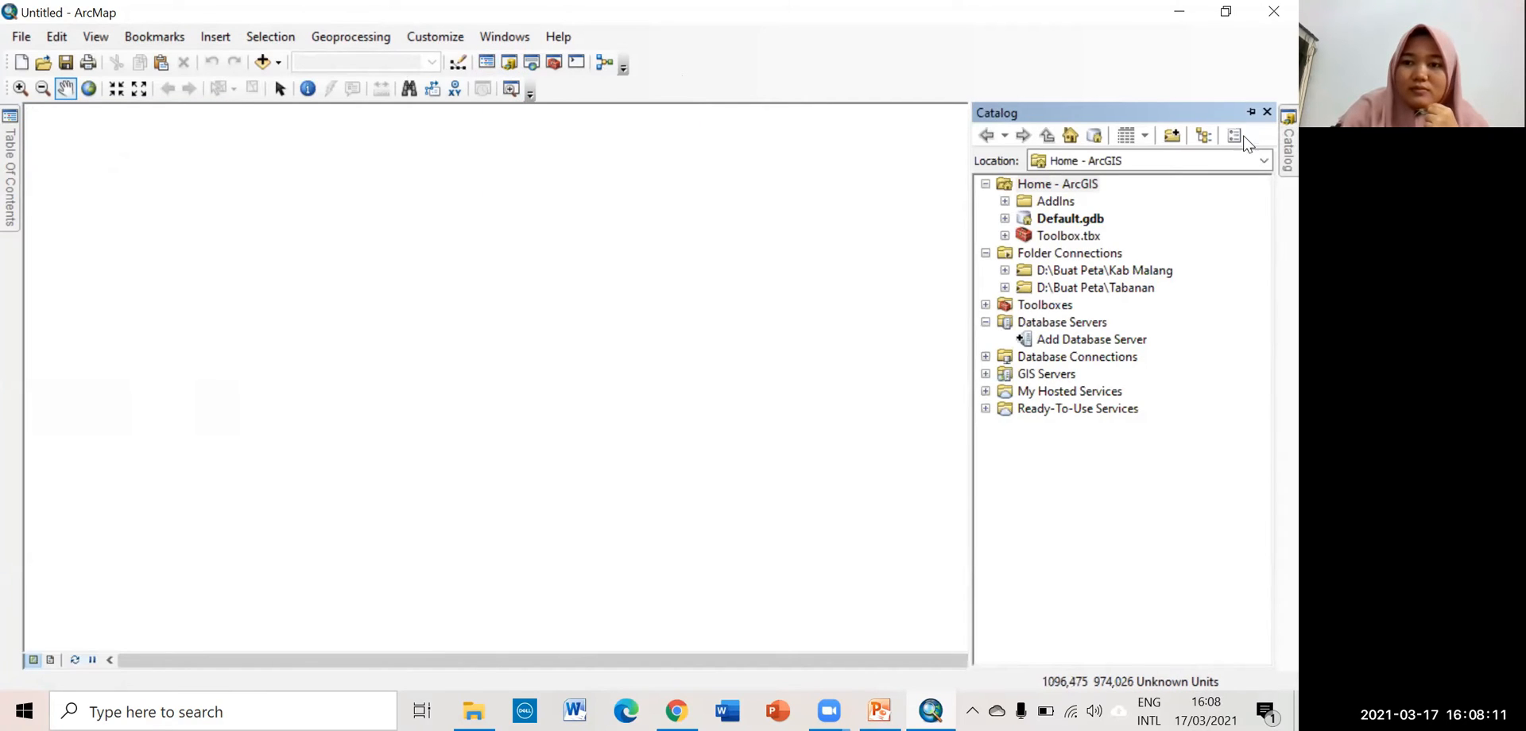
left_click(1251, 111)
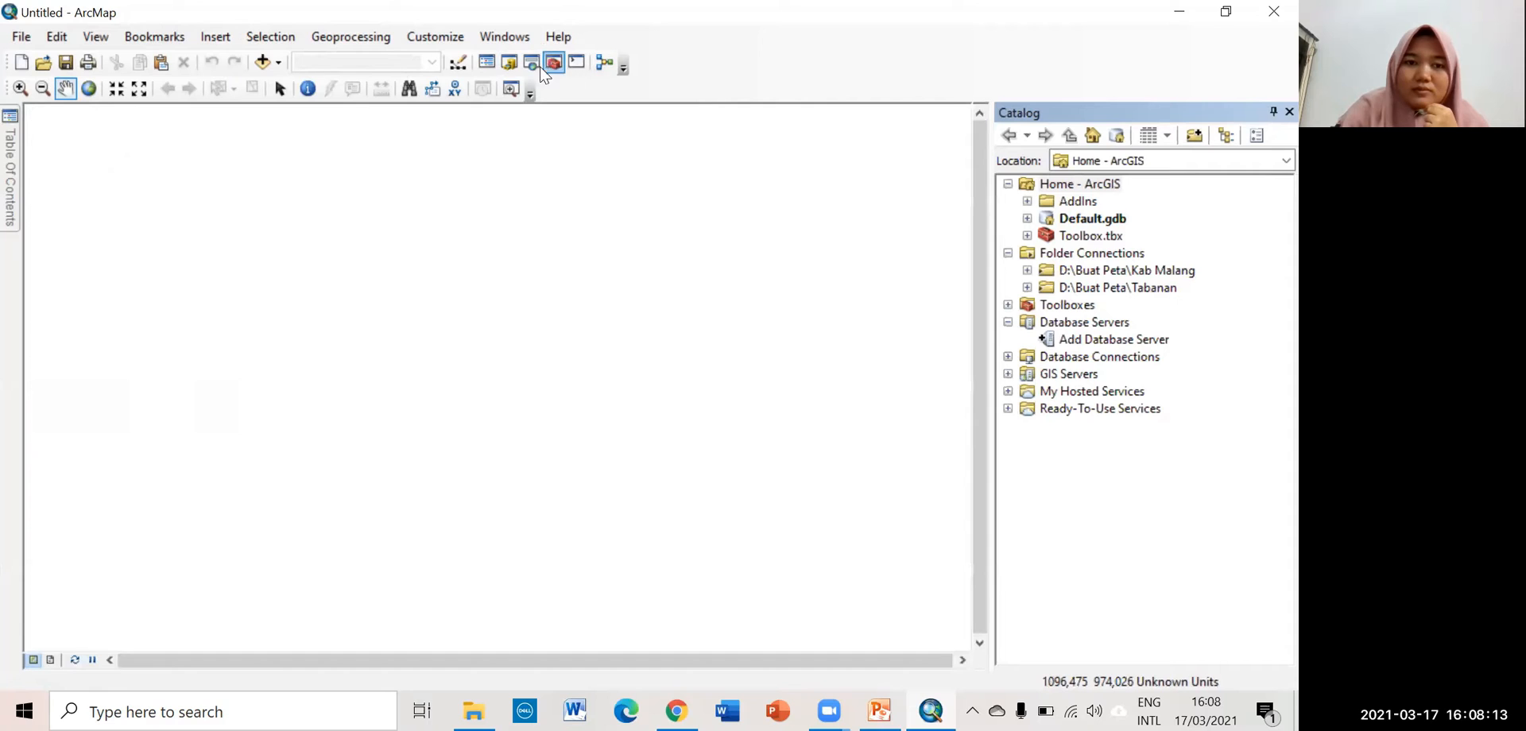
left_click(485, 62)
left_click(200, 113)
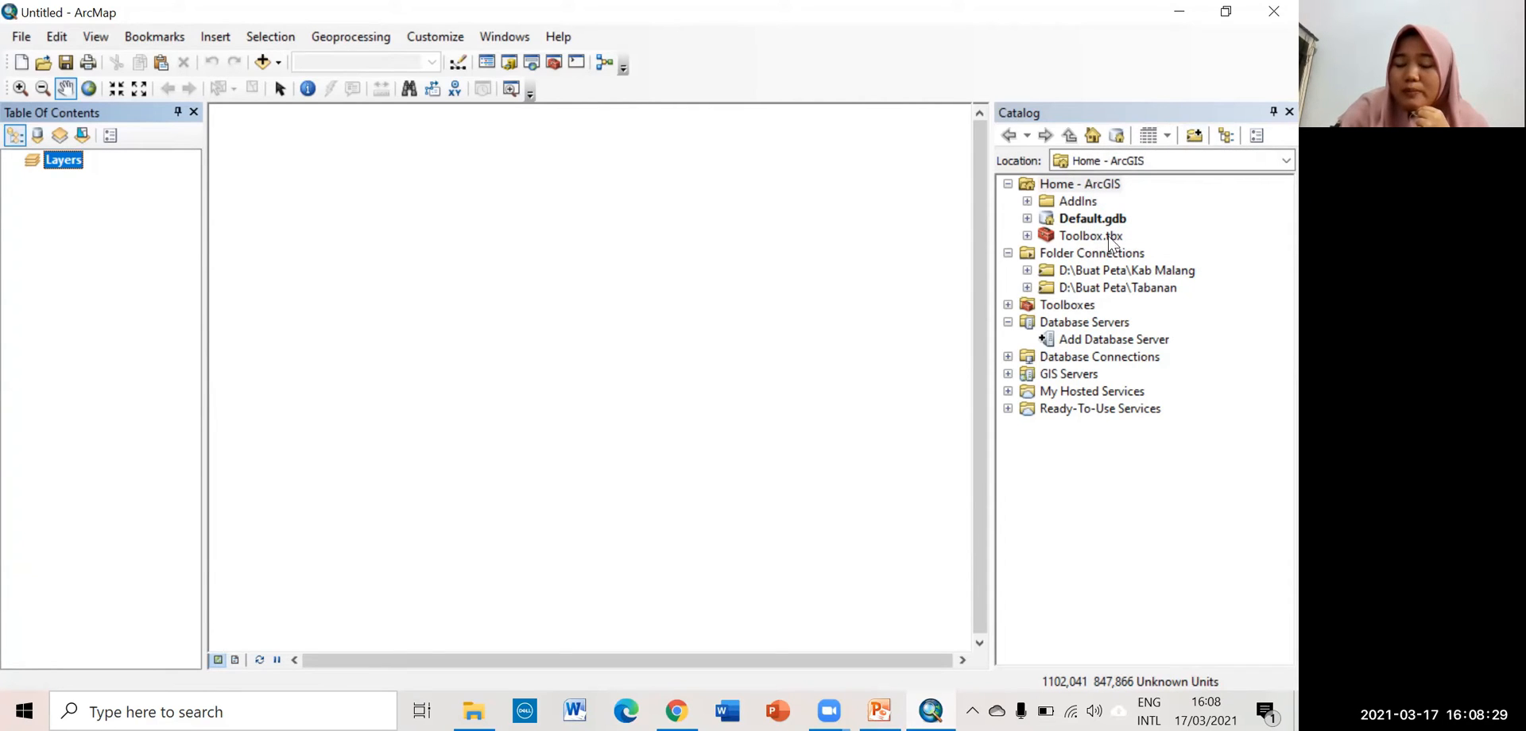
- Expand the D:\Buat Peta\Tabanan folder connection and add ADMINISTRASIDESA_AR.shp to the map
left_click(1150, 289)
left_click(1026, 287)
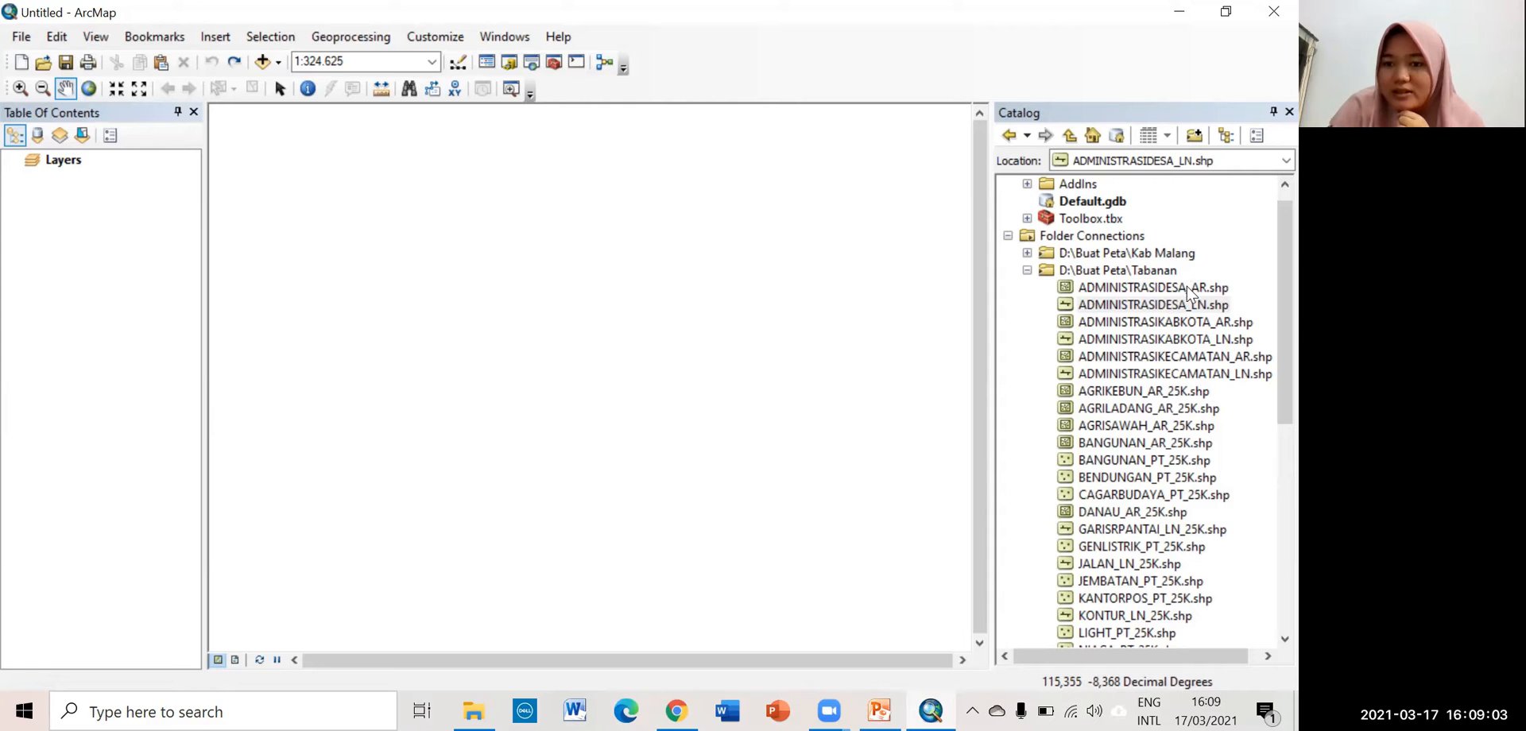
mouse_move(1189, 291)
left_mouse_down()
mouse_move(1056, 321)
mouse_move(672, 341)
mouse_move(584, 329)
left_mouse_up()
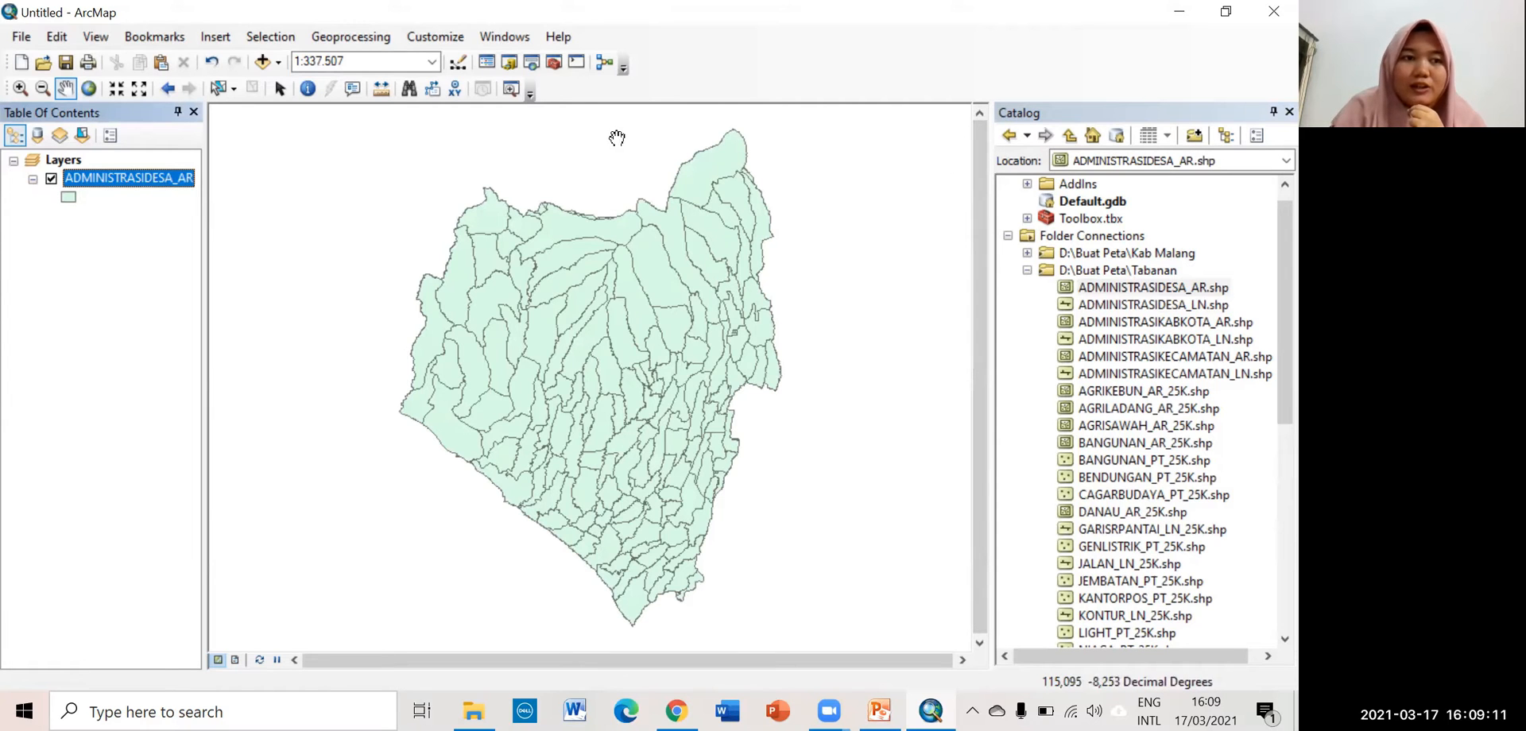
- Zoom in on the northwestern tip of the village boundary layer and zoom back out
left_click(20, 89)
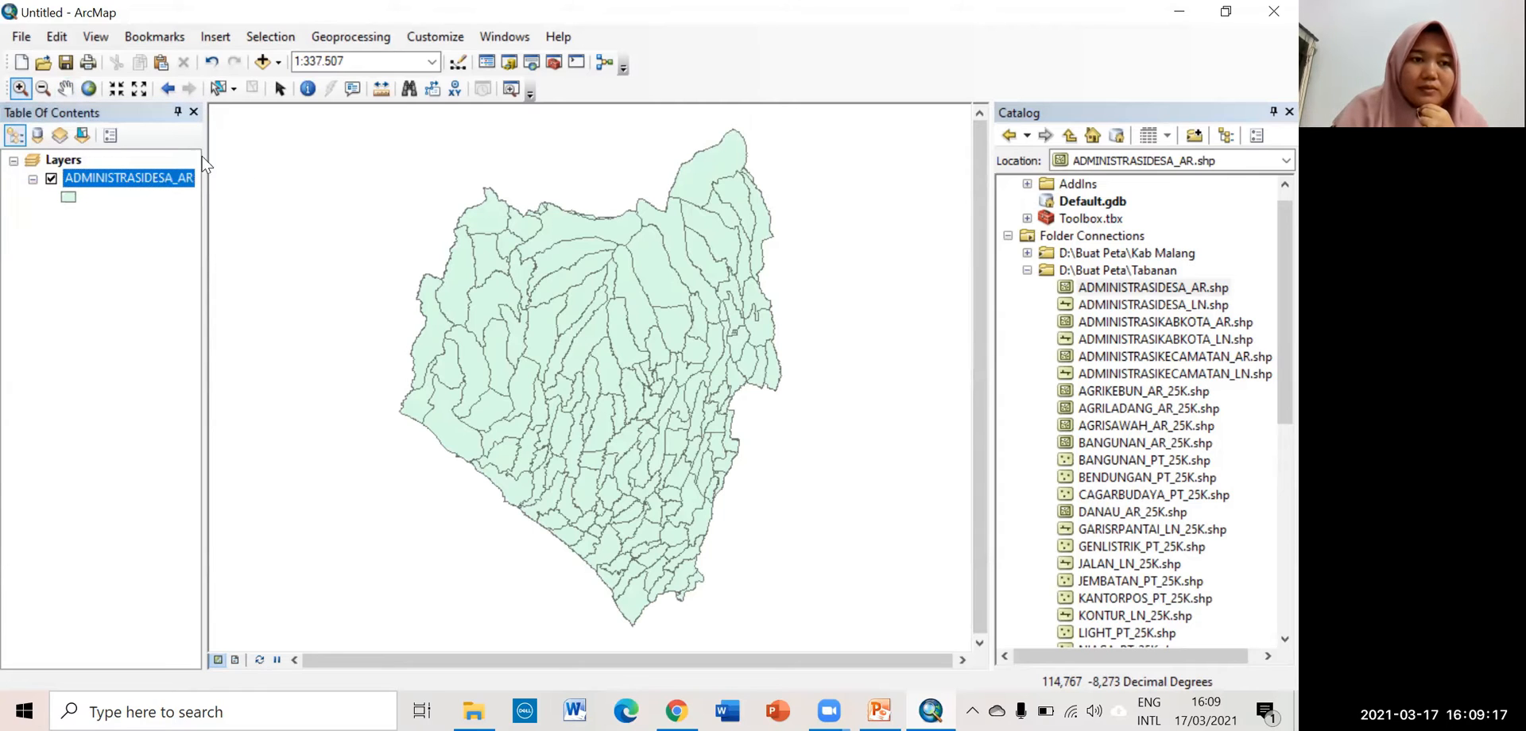
left_click_drag(436, 170, 525, 245)
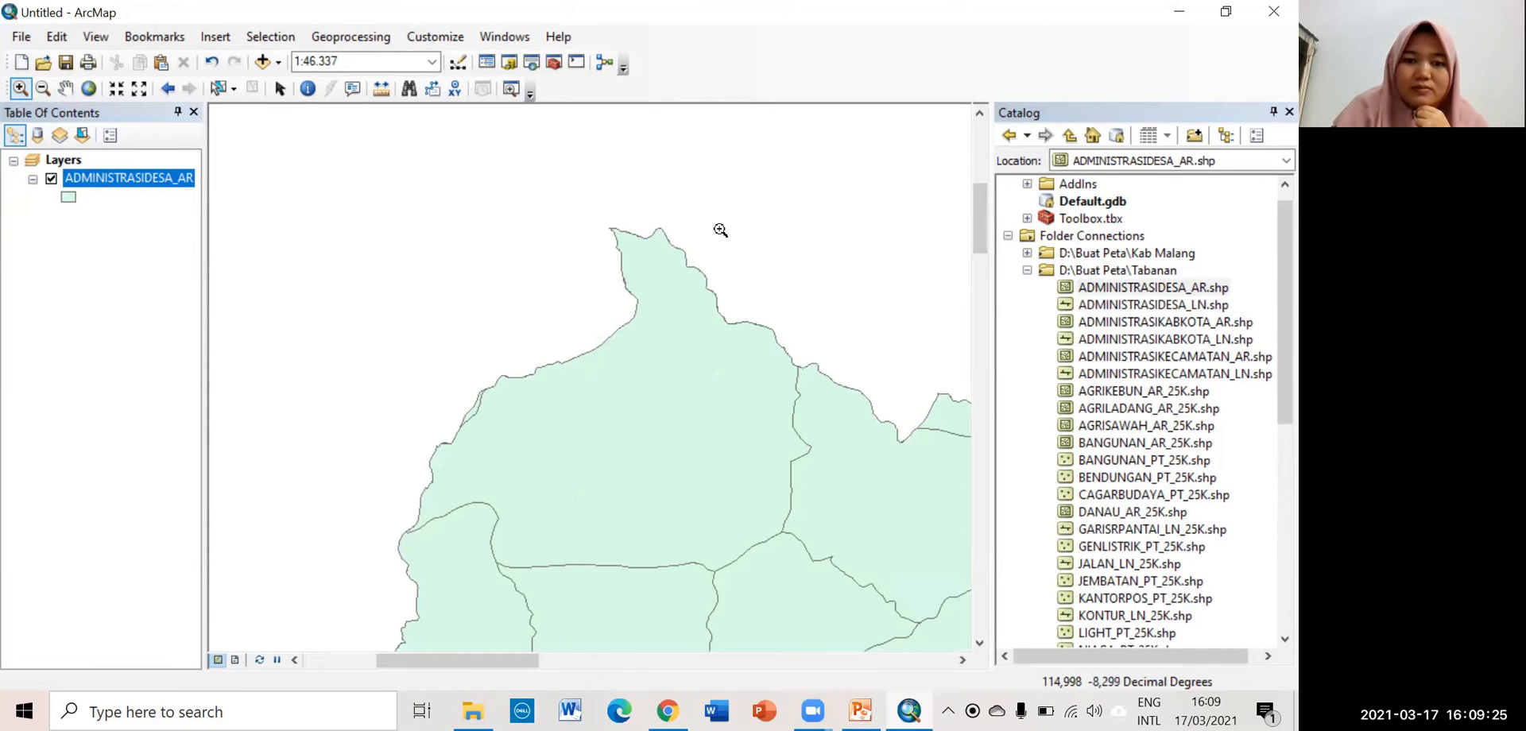
left_click(44, 89)
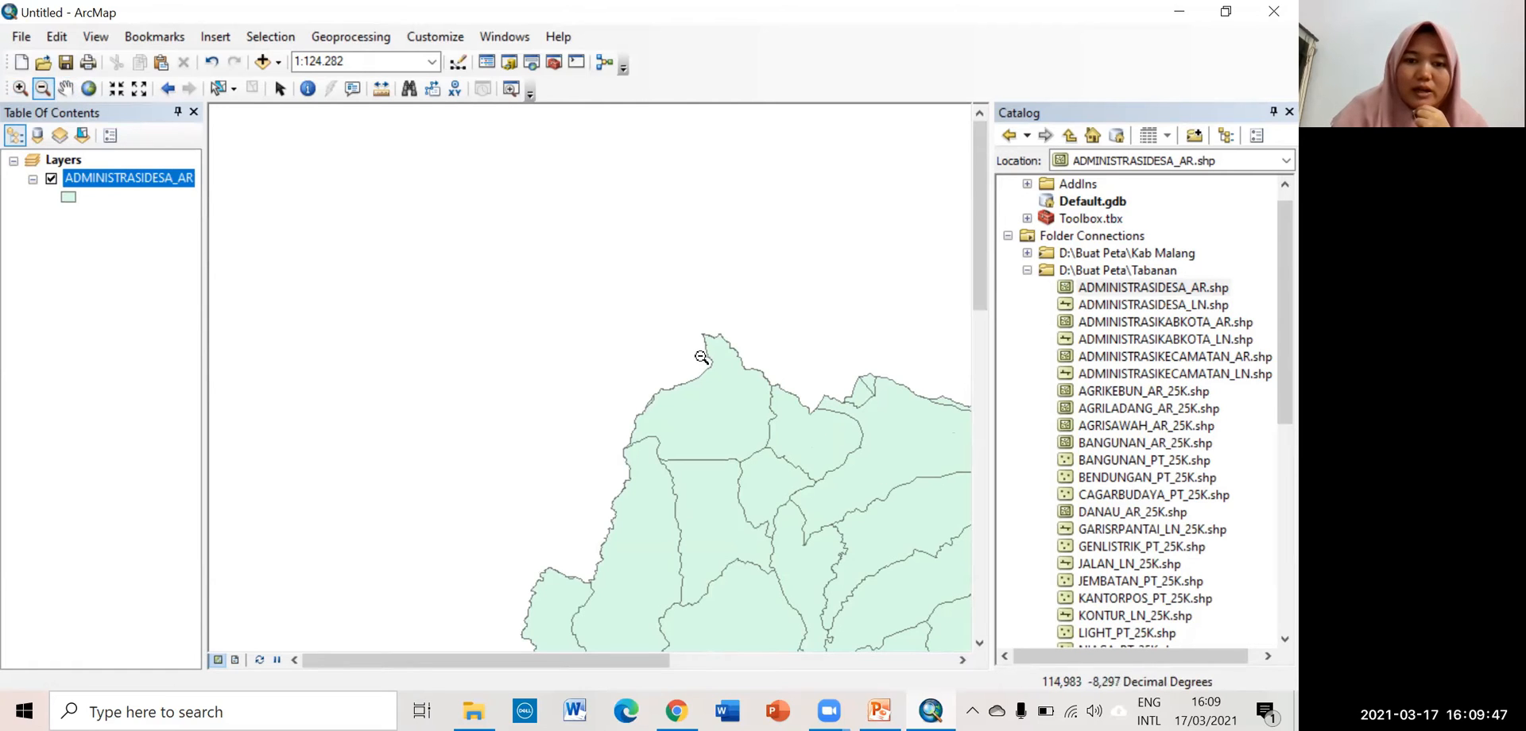
left_click_drag(662, 305, 955, 636)
left_click_drag(766, 660, 910, 683)
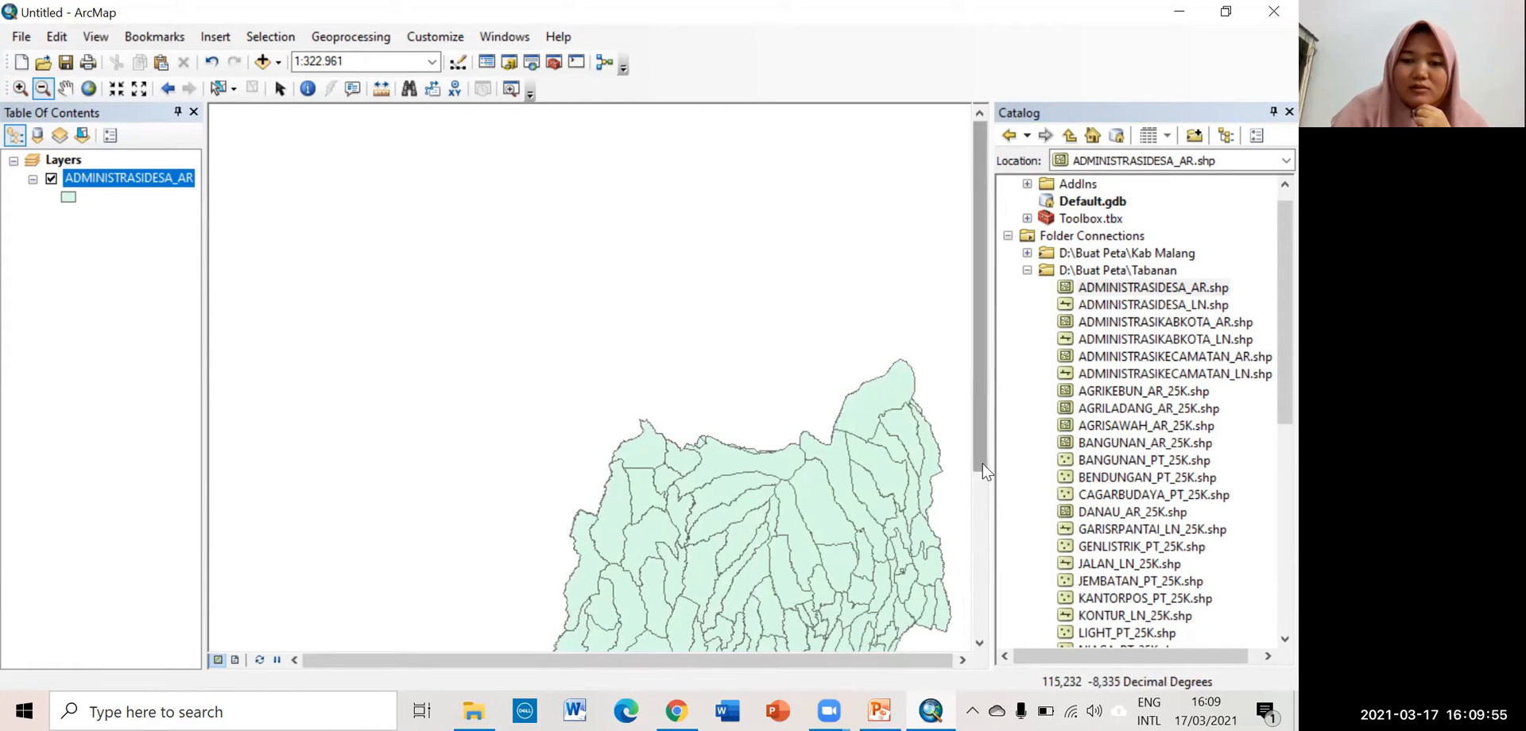
- Pan the map until the whole village boundary layer is centred in view
left_click_drag(982, 464, 1016, 573)
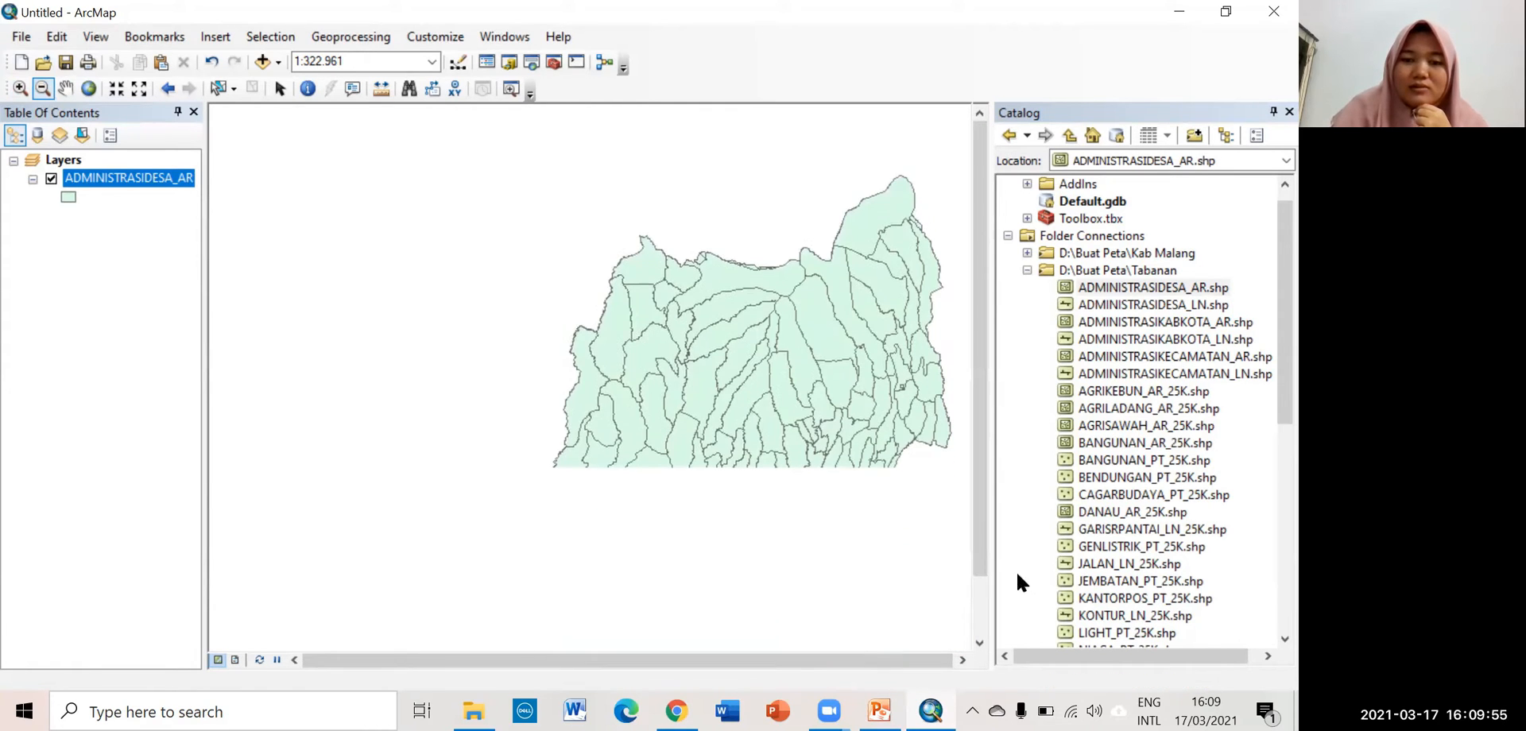
left_click(65, 89)
left_click_drag(859, 400, 647, 346)
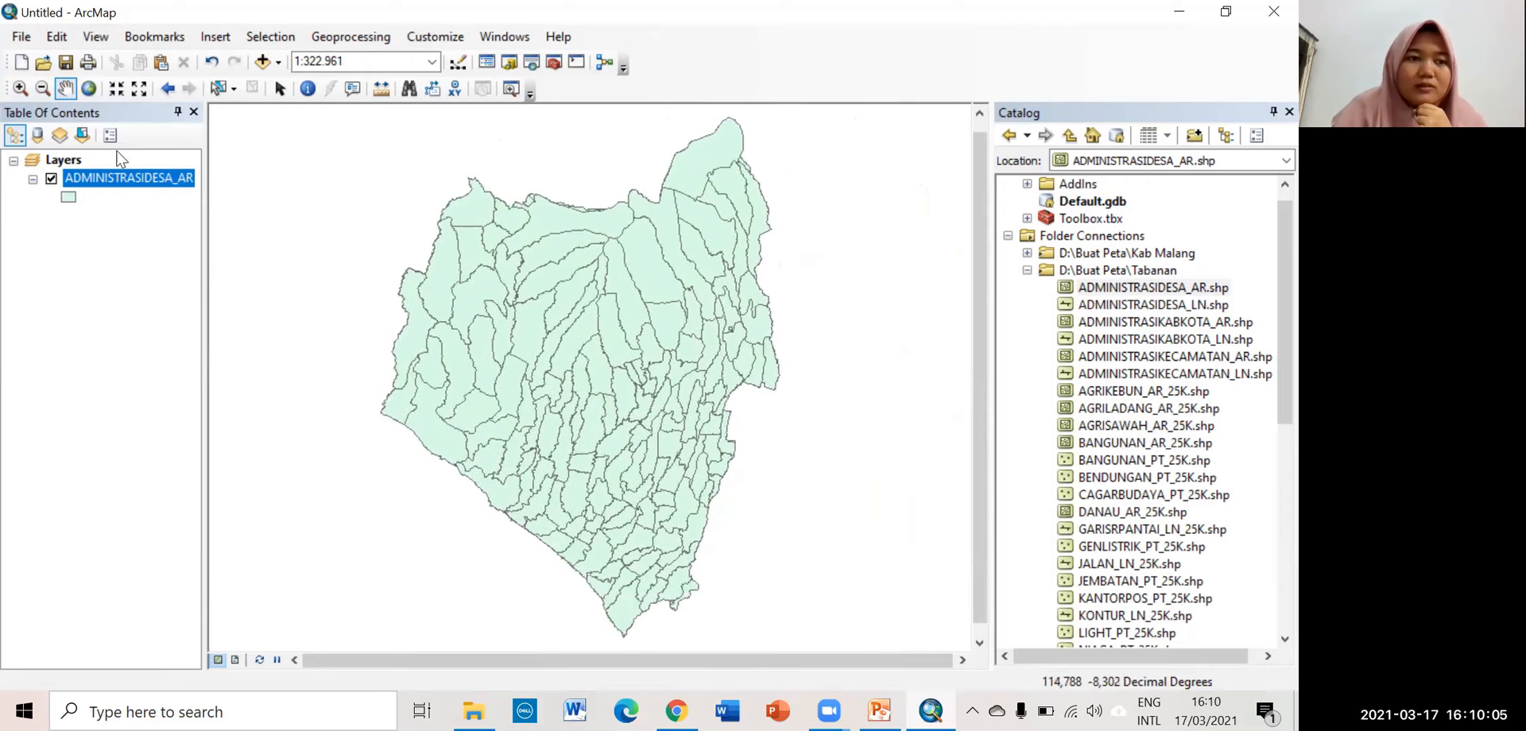
left_click(90, 90)
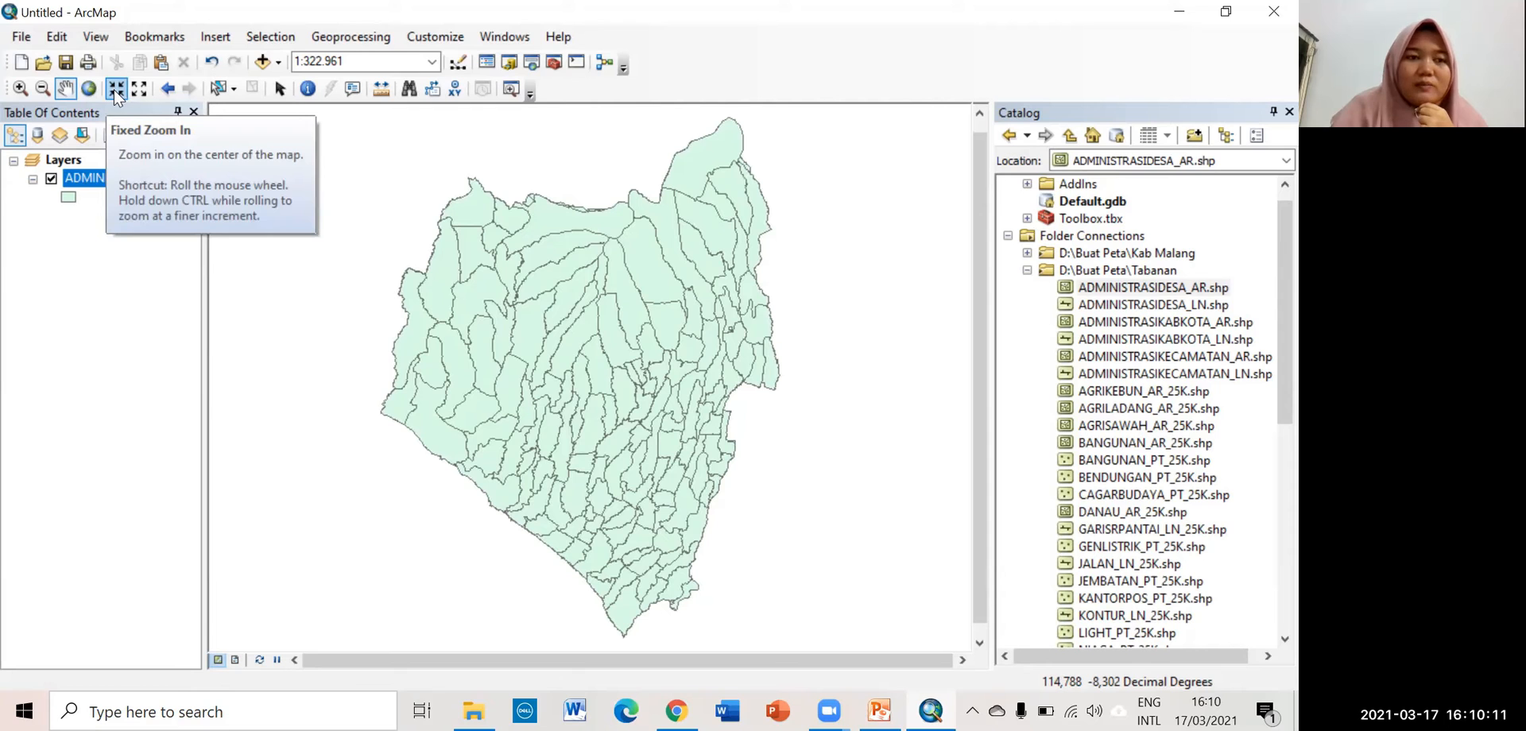
- Use Fixed Zoom In to reach map scale 1:200.000 and Fixed Zoom Out to reach 1:400.000
left_click(120, 91)
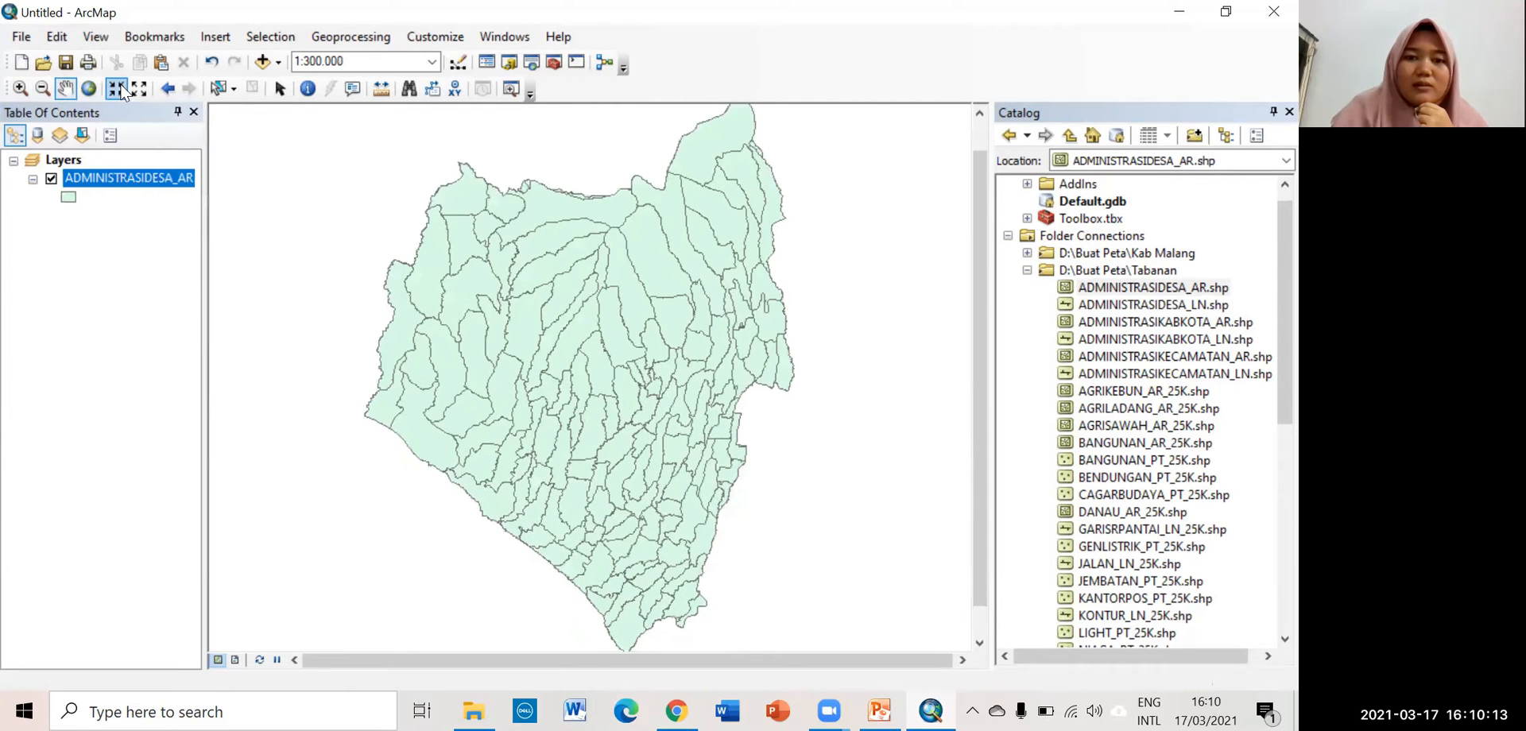
left_click(120, 91)
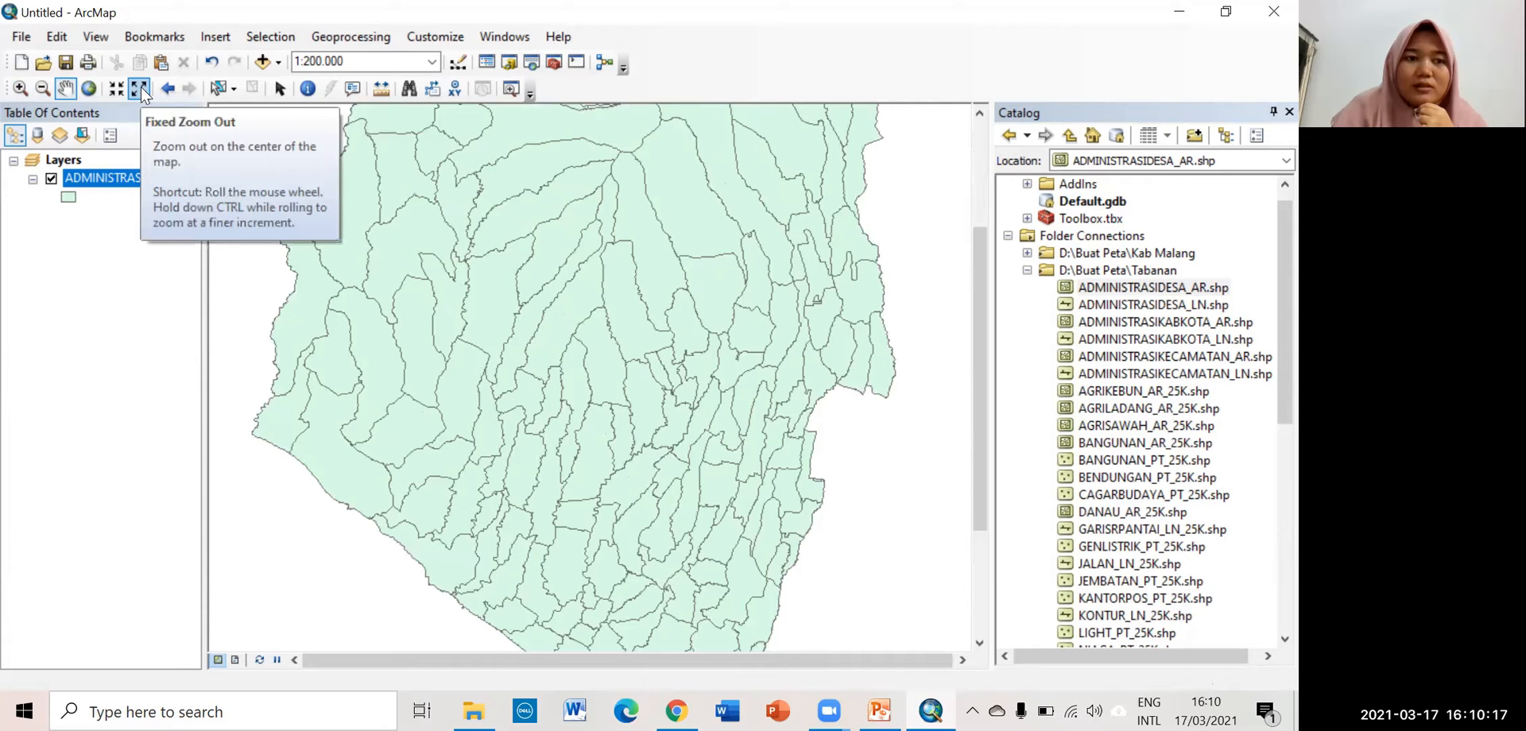
left_click(139, 89)
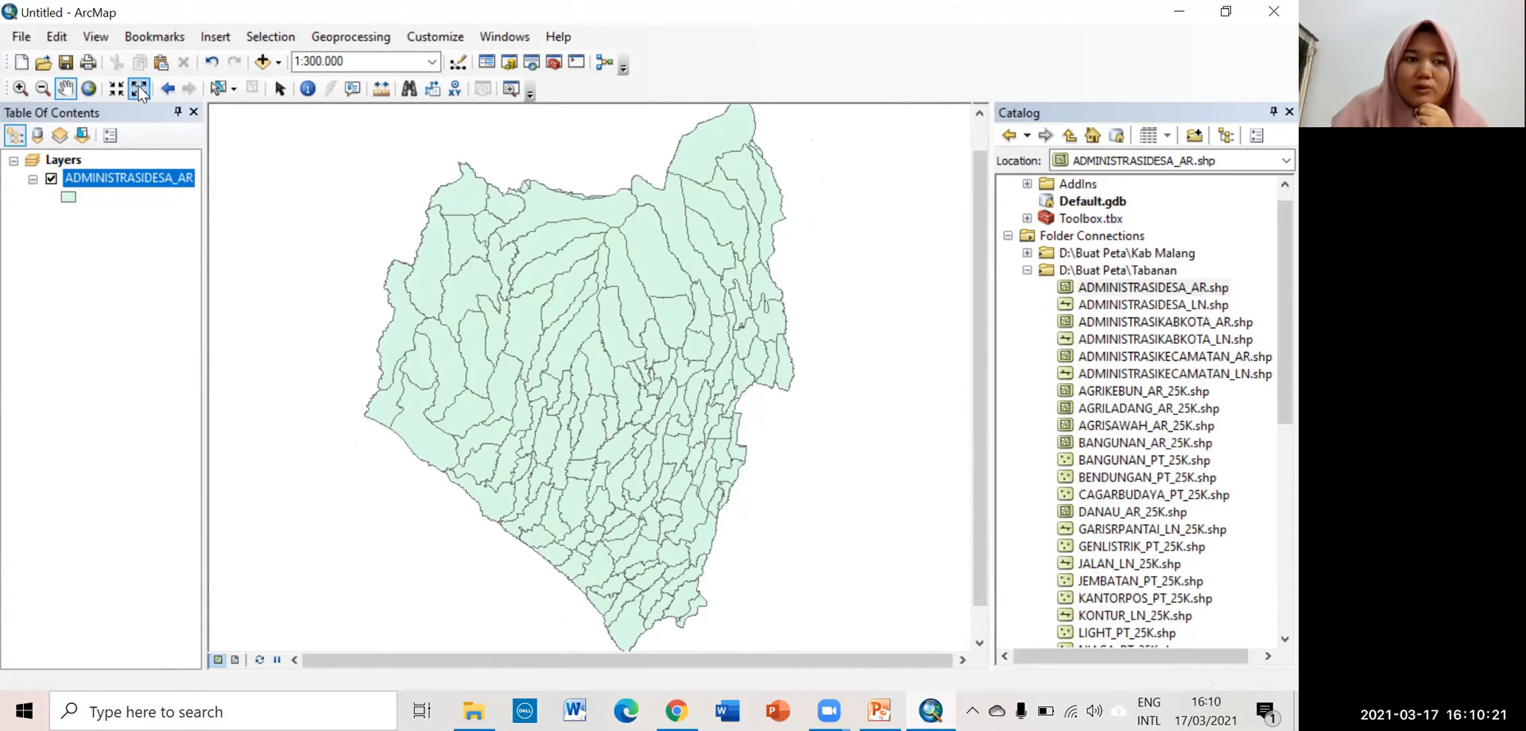
left_click(138, 87)
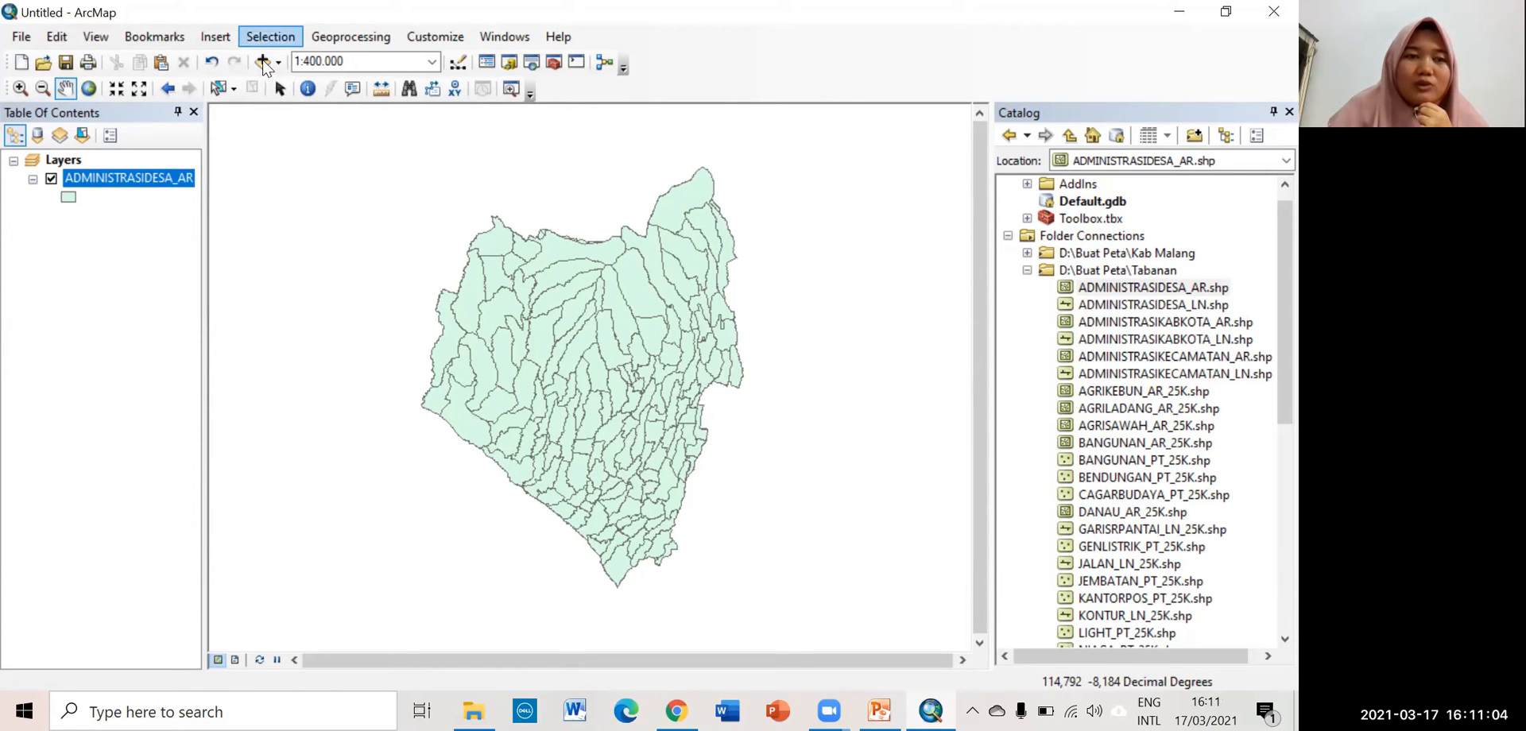
- Insert the text PETA TABANAN on the map and place it in the empty area northeast of the village boundaries
left_click(225, 39)
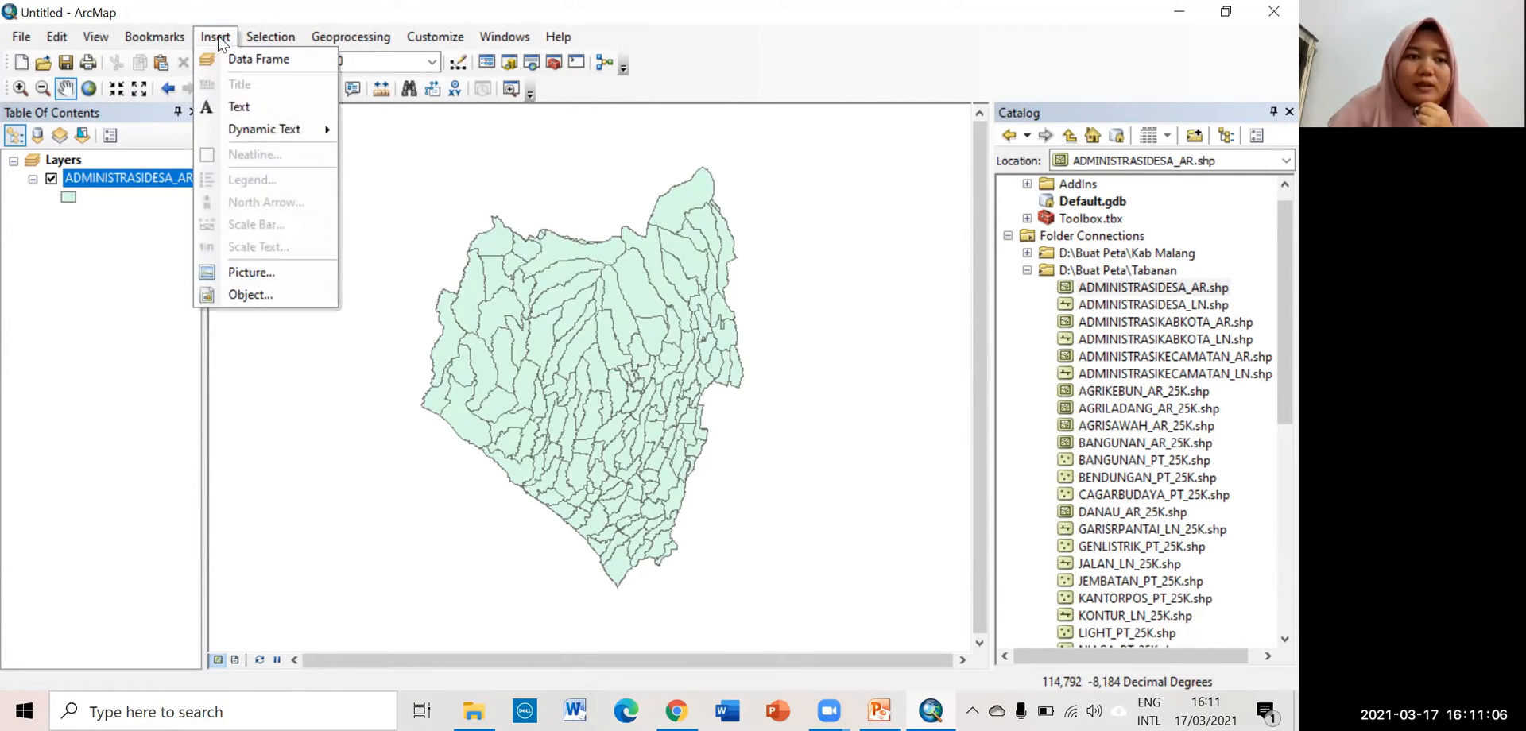
left_click(238, 107)
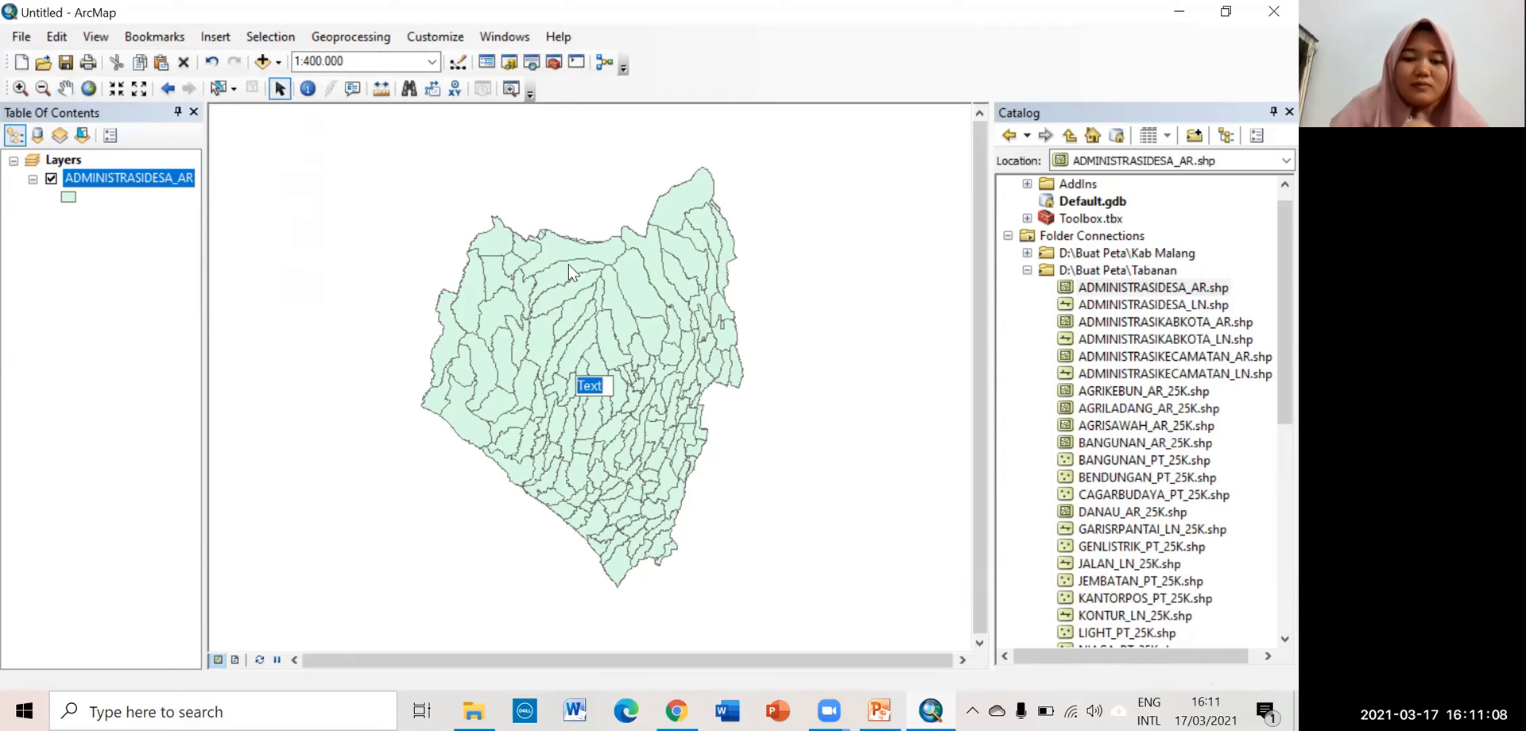
key("BackSpace")
type("PETA TABANAN")
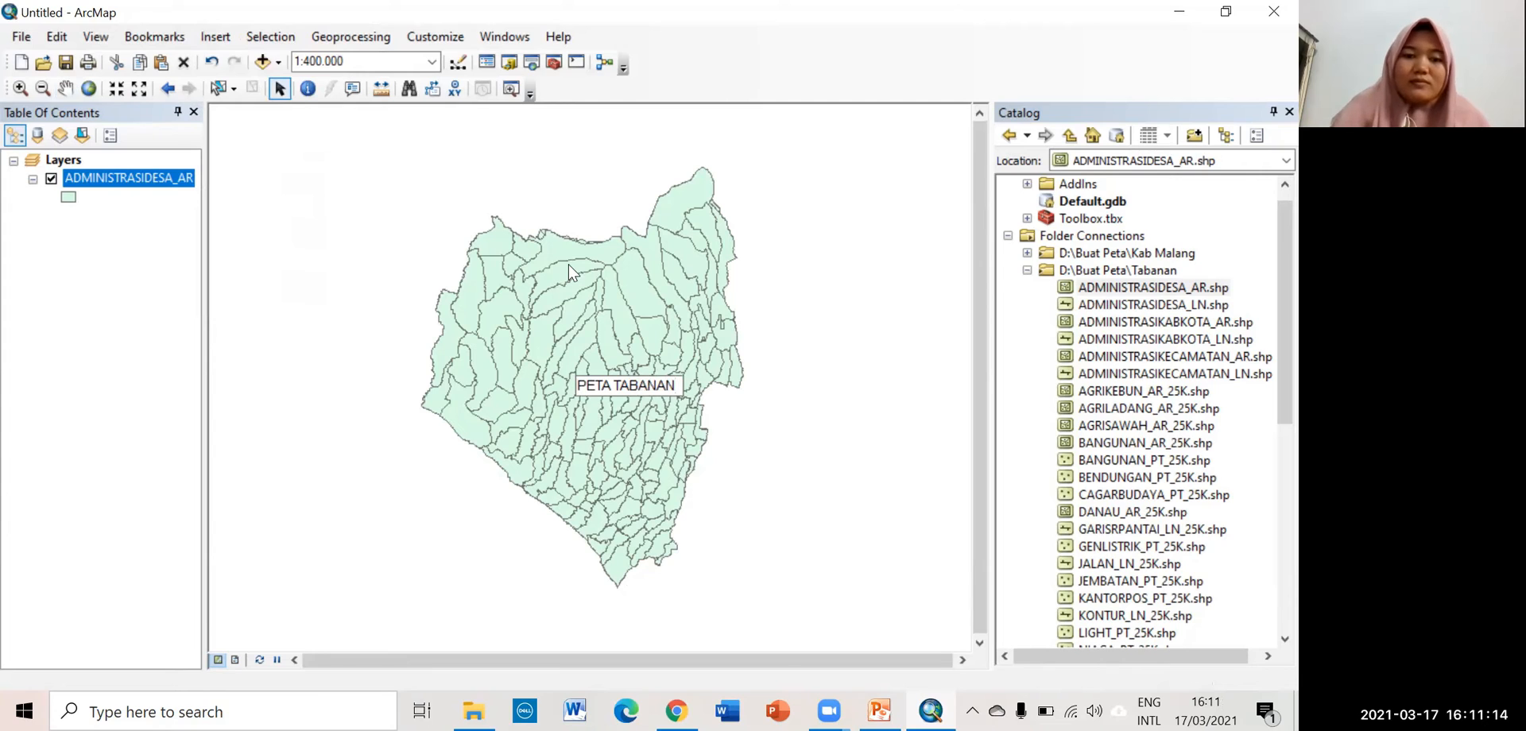
key("Return")
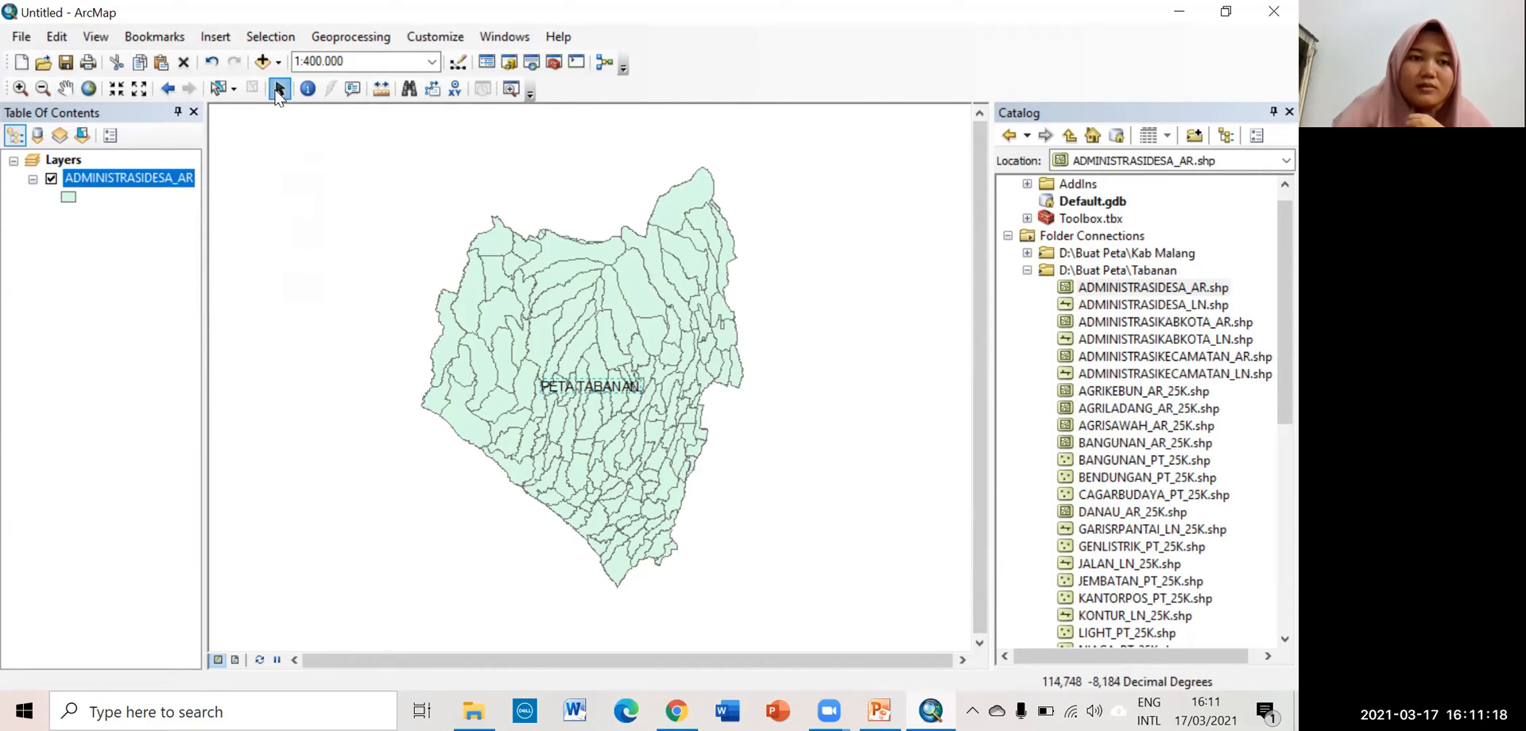
left_click_drag(611, 388, 840, 199)
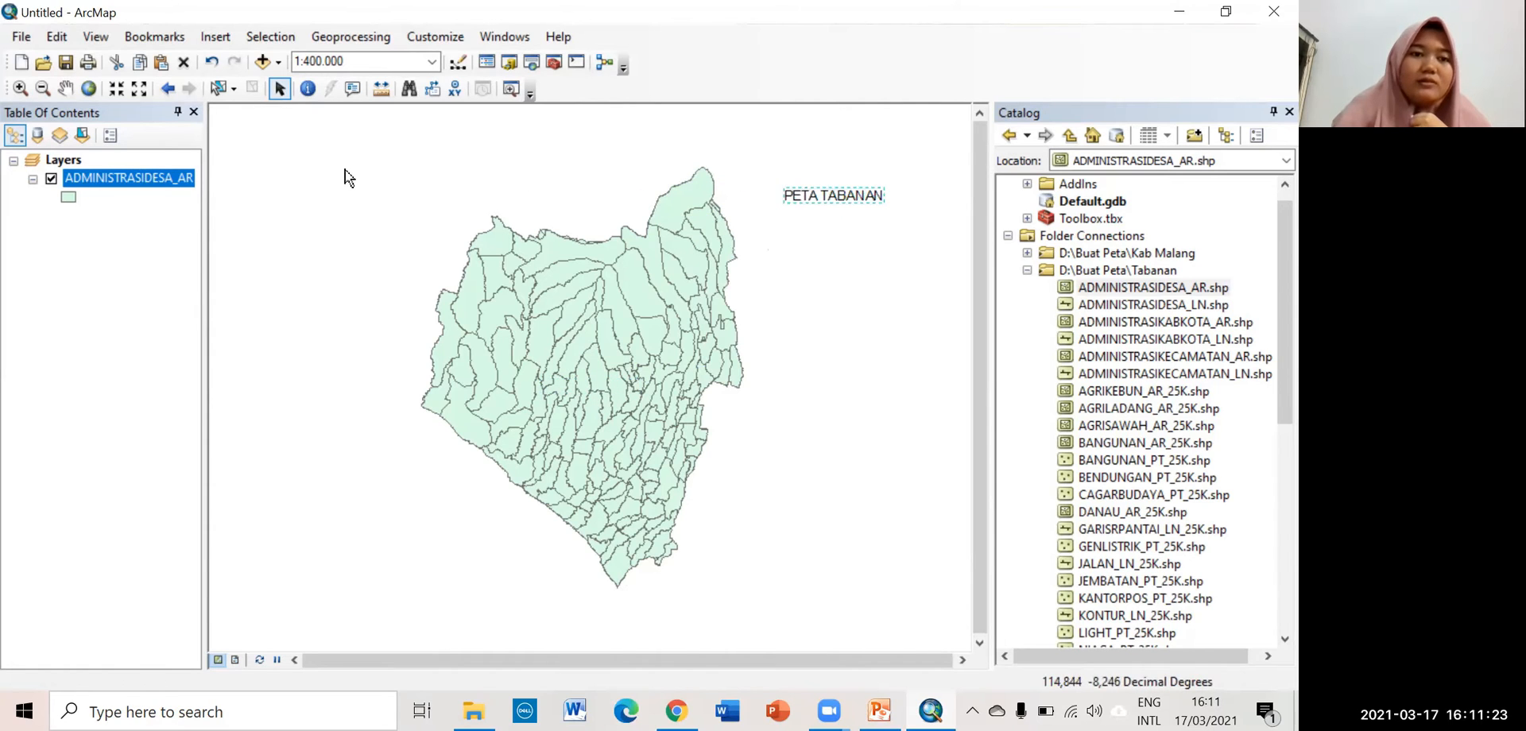
- Identify a village polygon in the northwest of ADMINISTRASIDESA_AR, examine its full attribute list and close the results
left_click(308, 89)
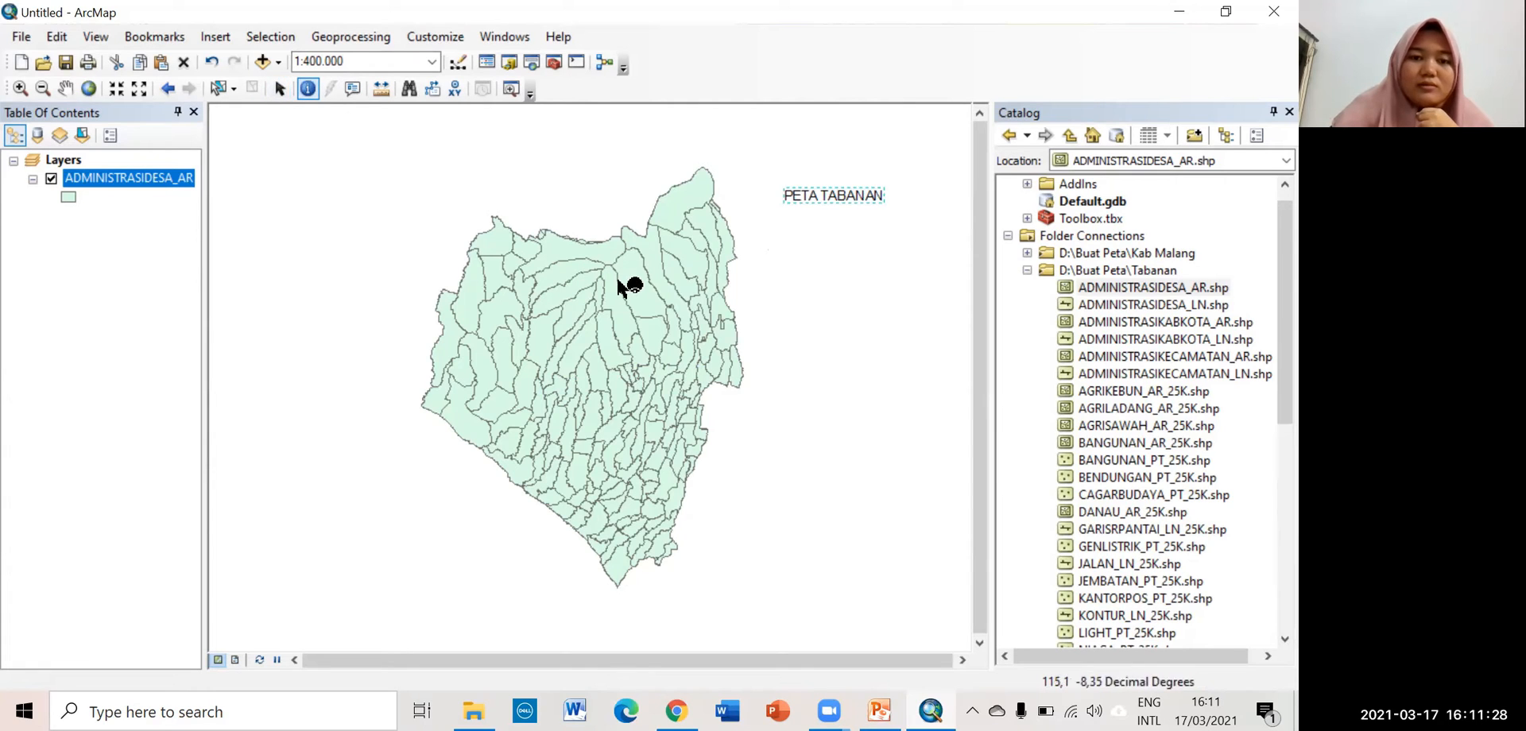
left_click(507, 240)
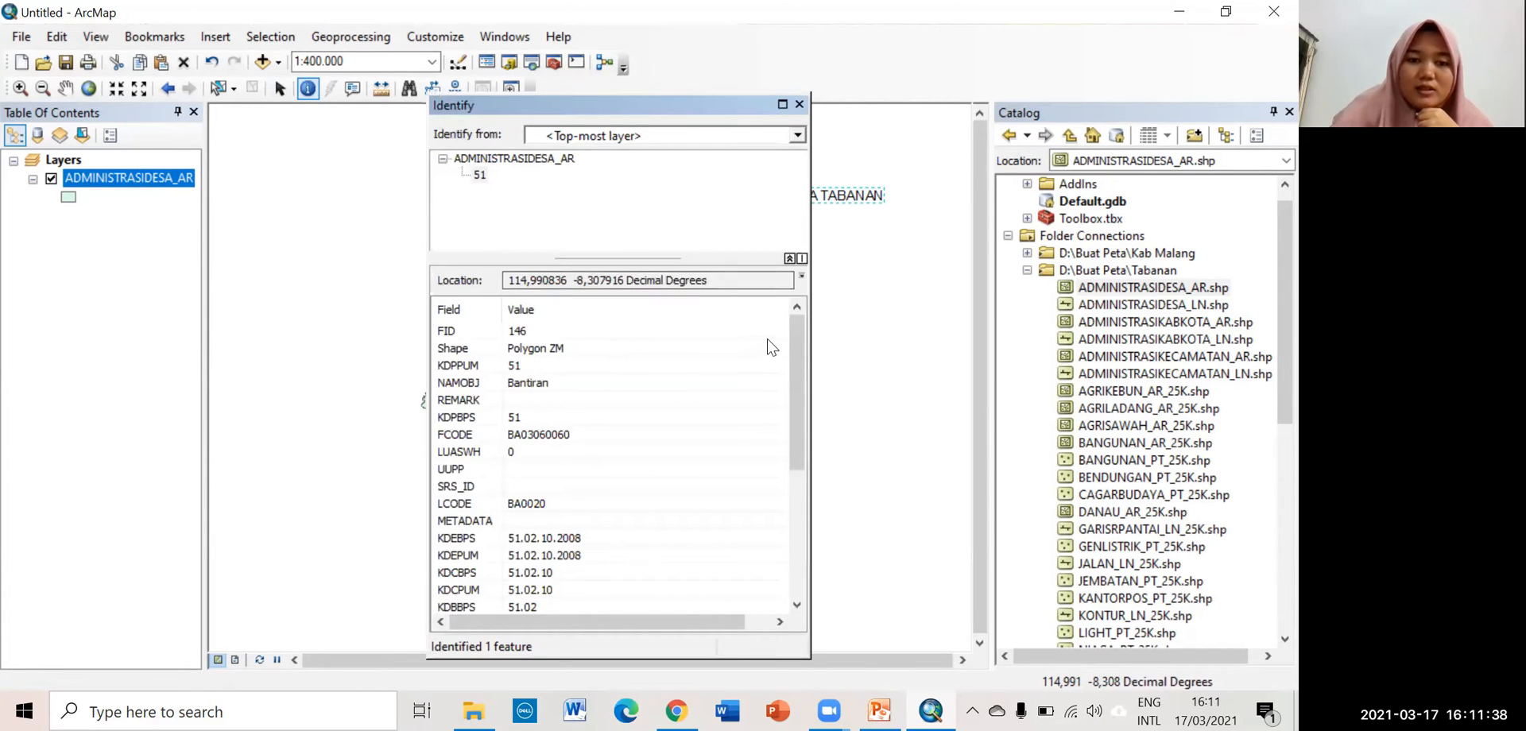
mouse_move(803, 347)
left_mouse_down()
mouse_move(803, 365)
mouse_move(804, 347)
left_mouse_up()
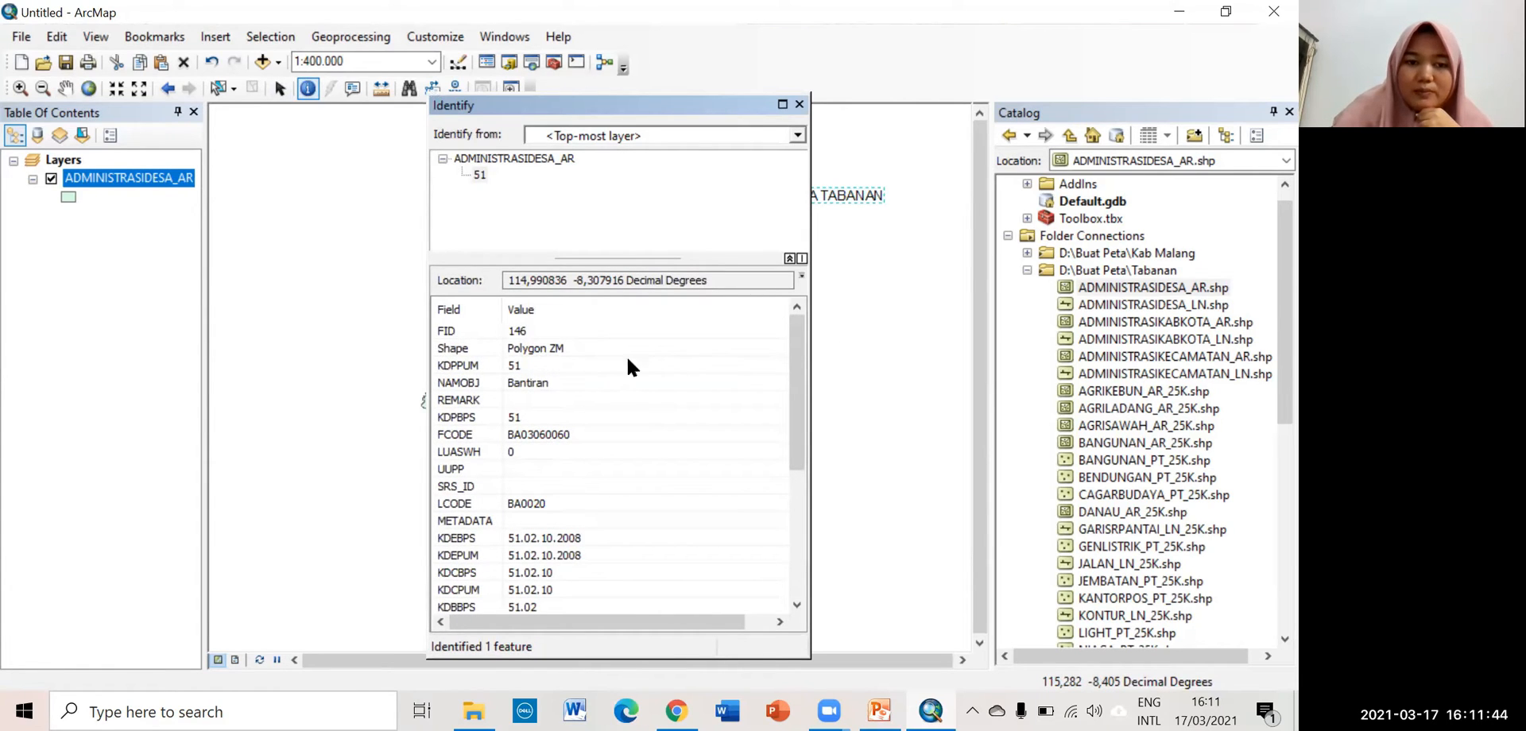
left_click_drag(799, 351, 798, 492)
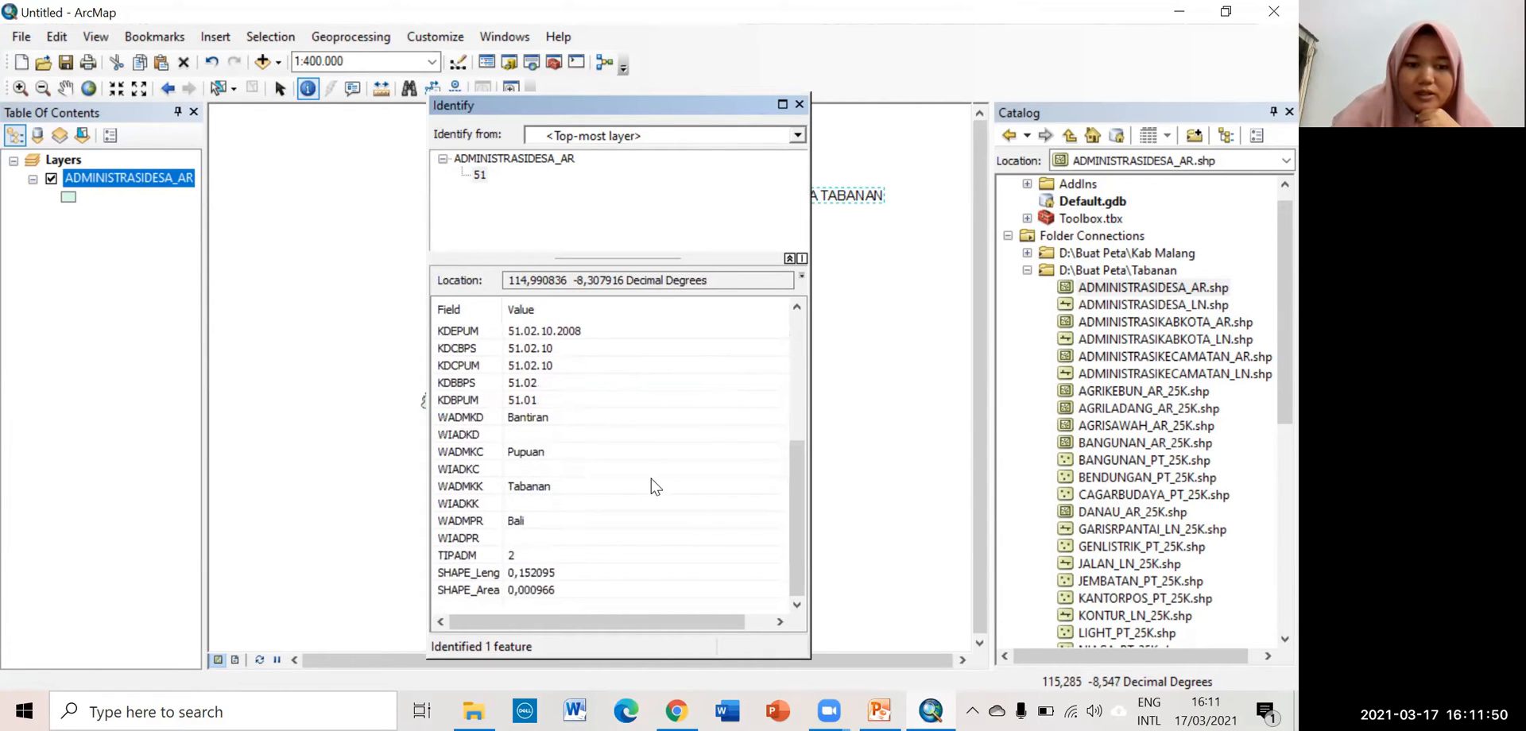
left_click(800, 104)
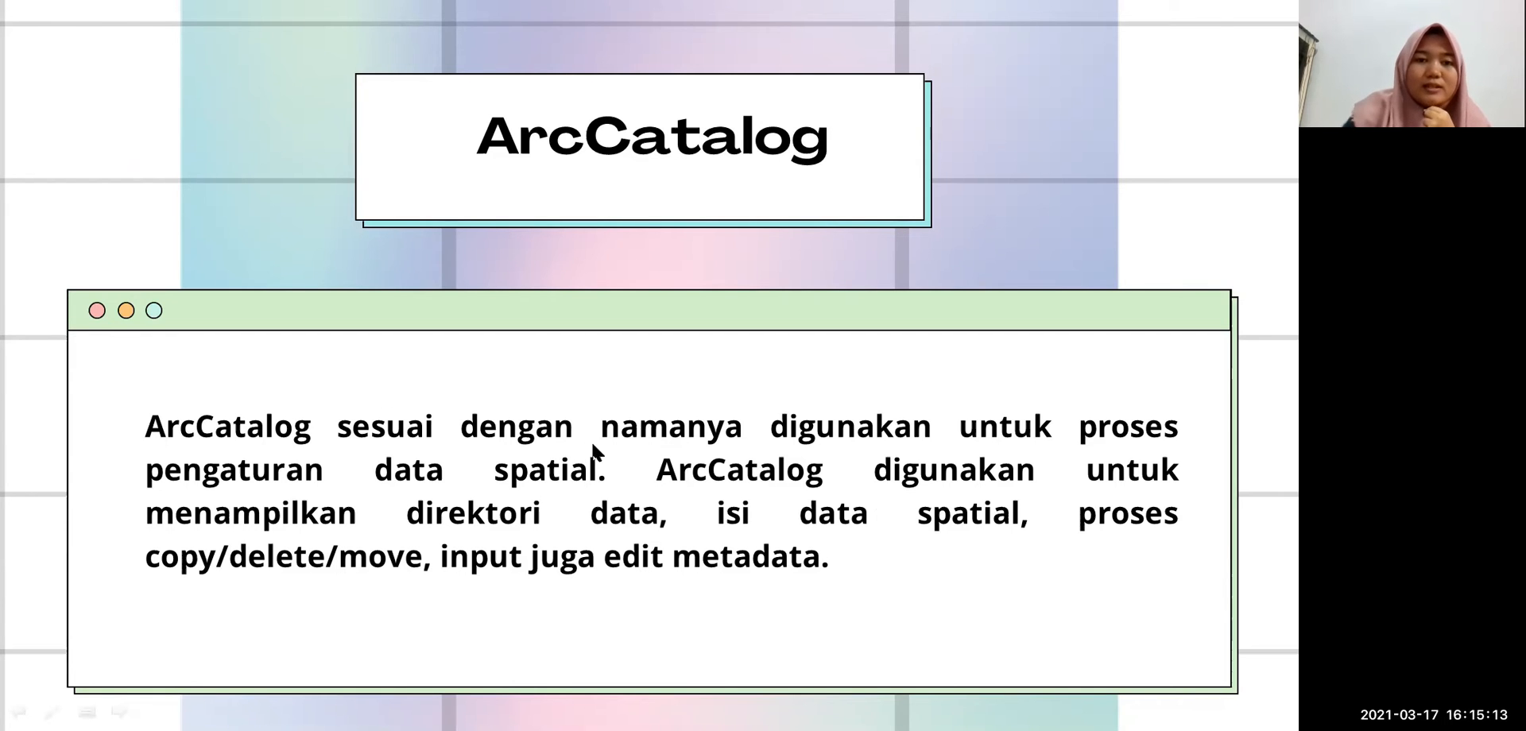
- Leave the slide show, launch ArcCatalog 10.8 and maximise its window
key("Escape")
left_click(313, 712)
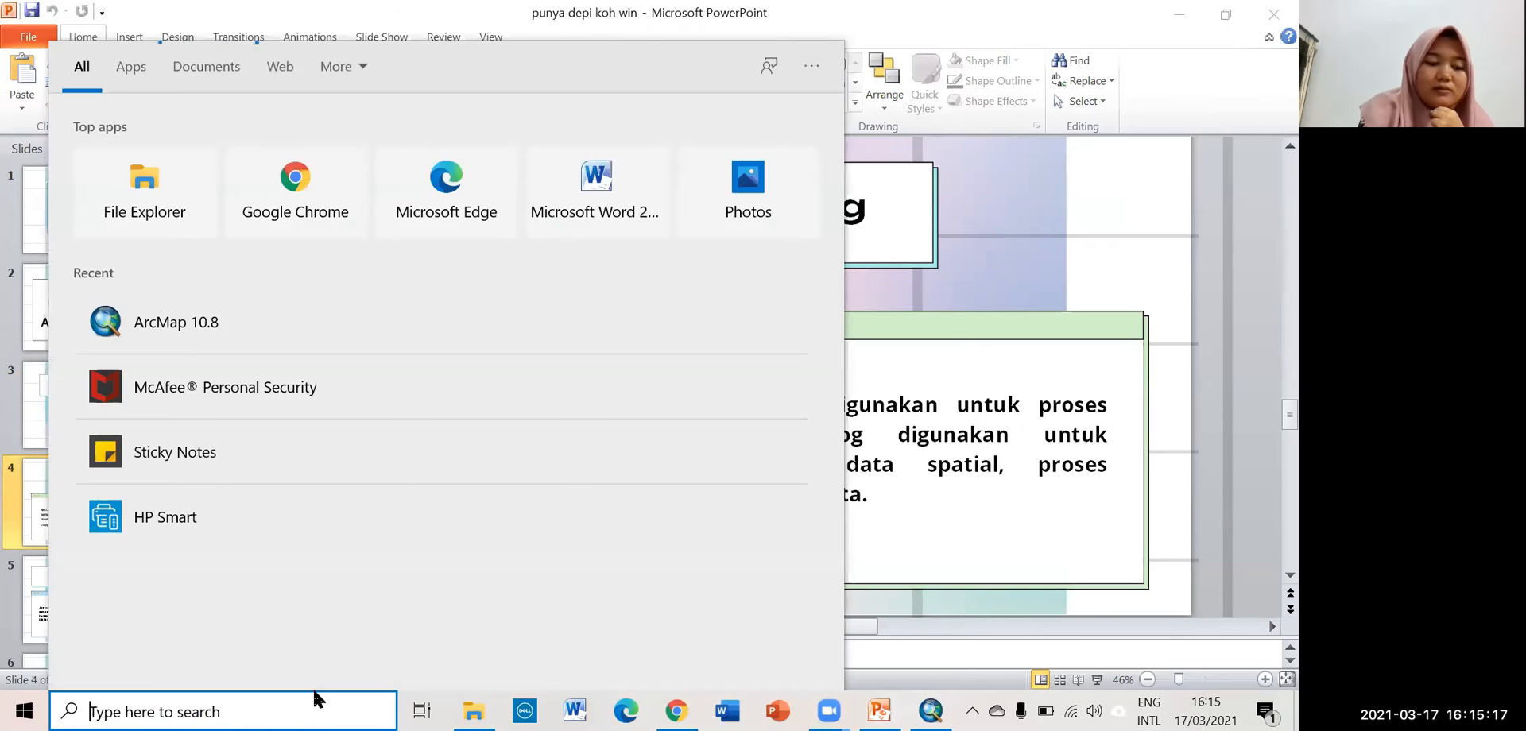
type("arcc")
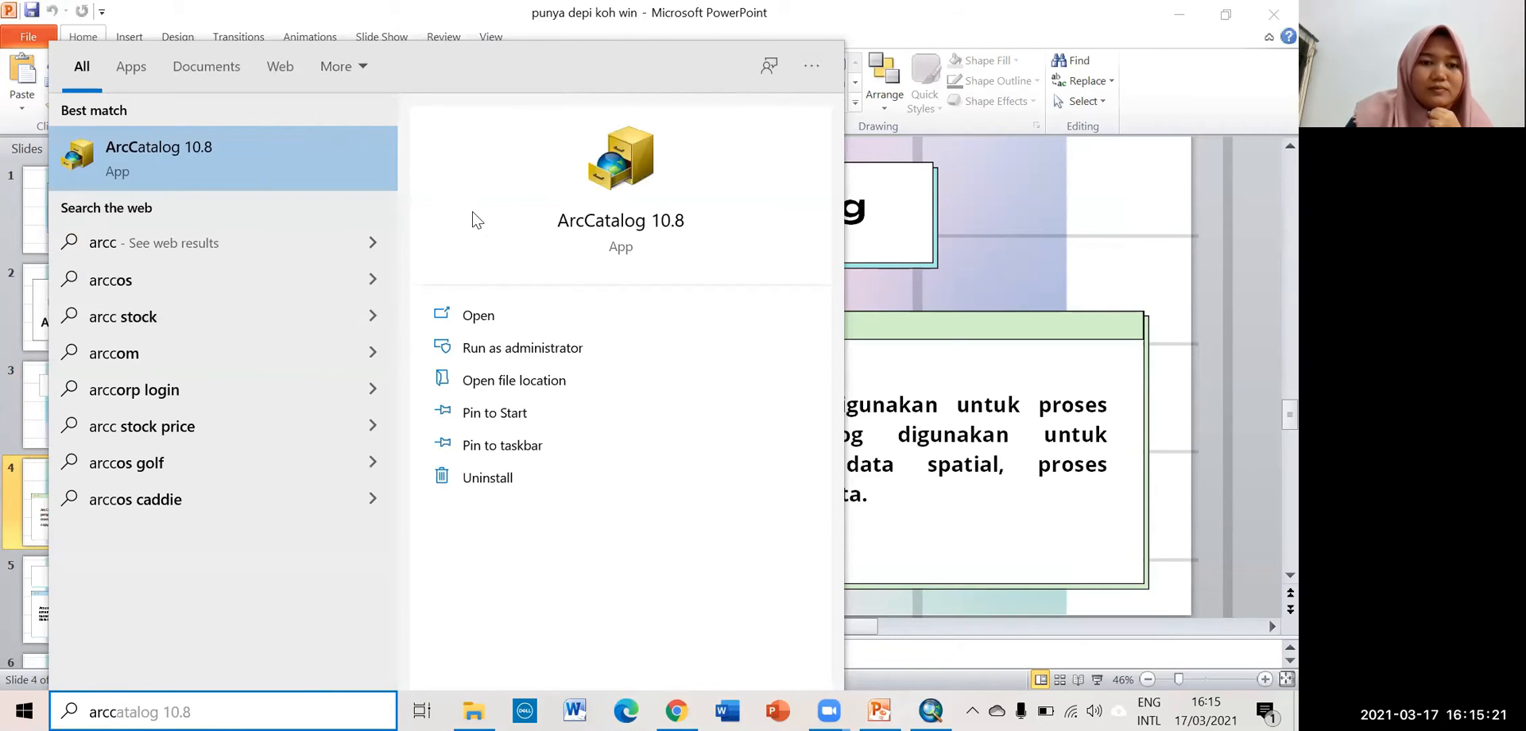
left_click(496, 317)
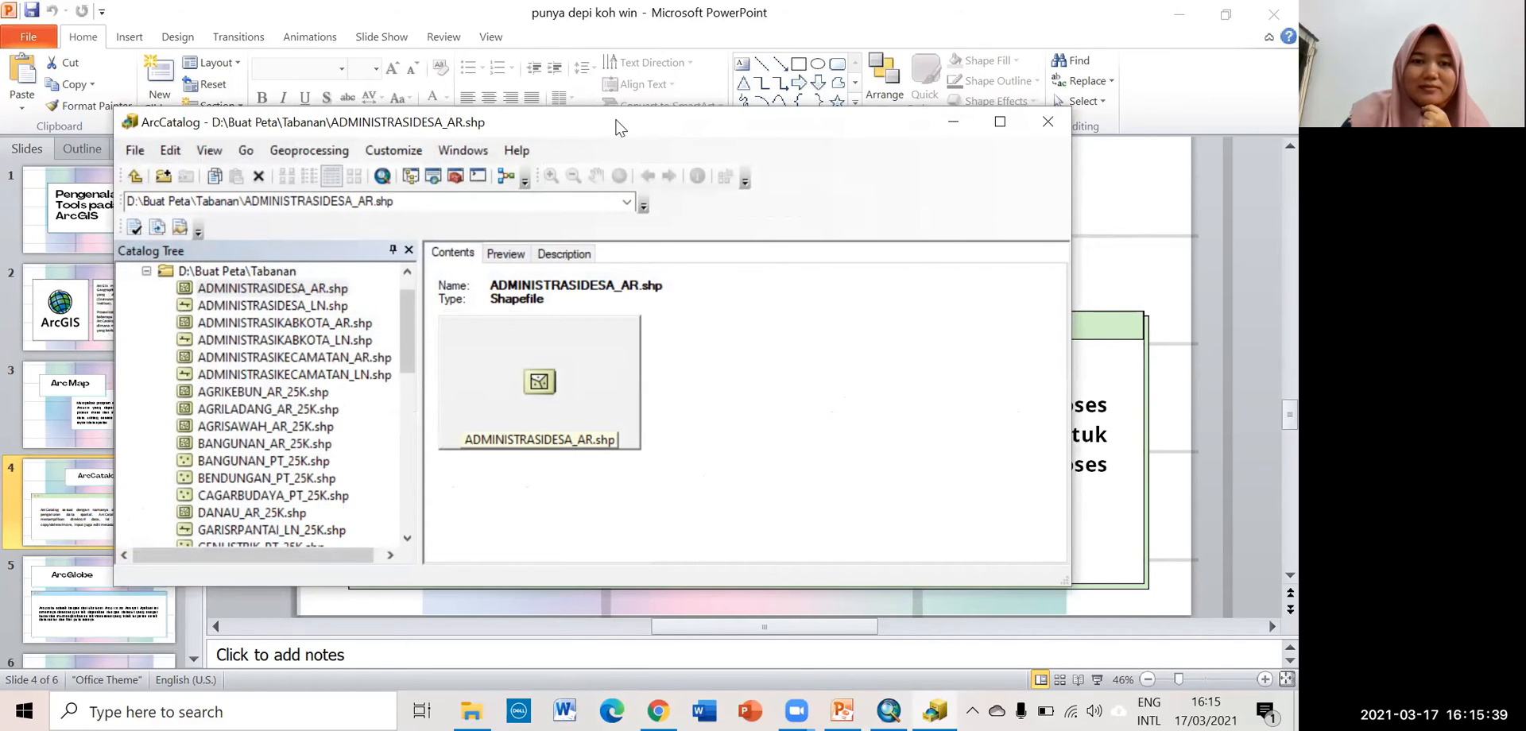
left_click_drag(616, 121, 754, 65)
left_click(1116, 64)
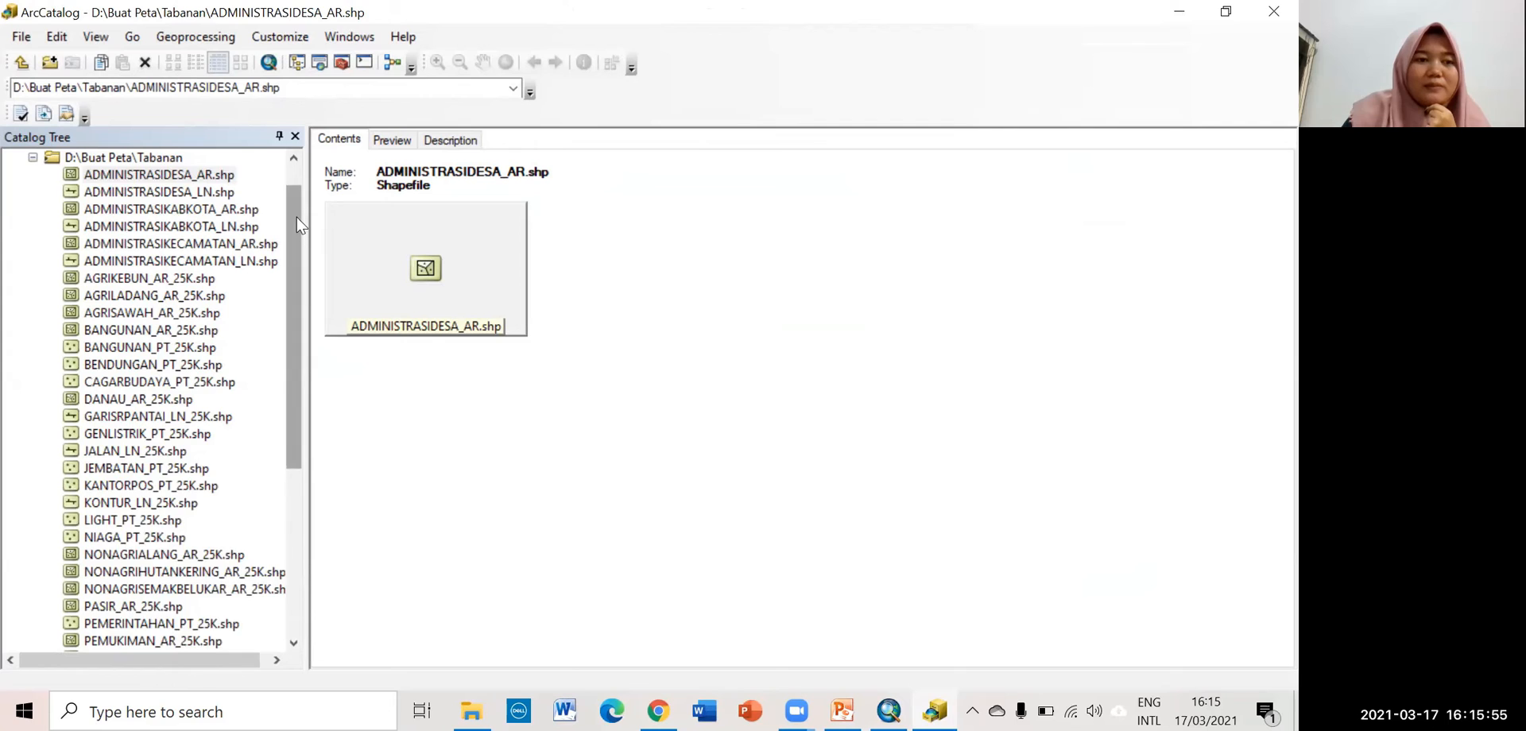
- Switch the ADMINISTRASIDESA_AR.shp display from its contents to its preview
scroll(298, 217, "up", 1)
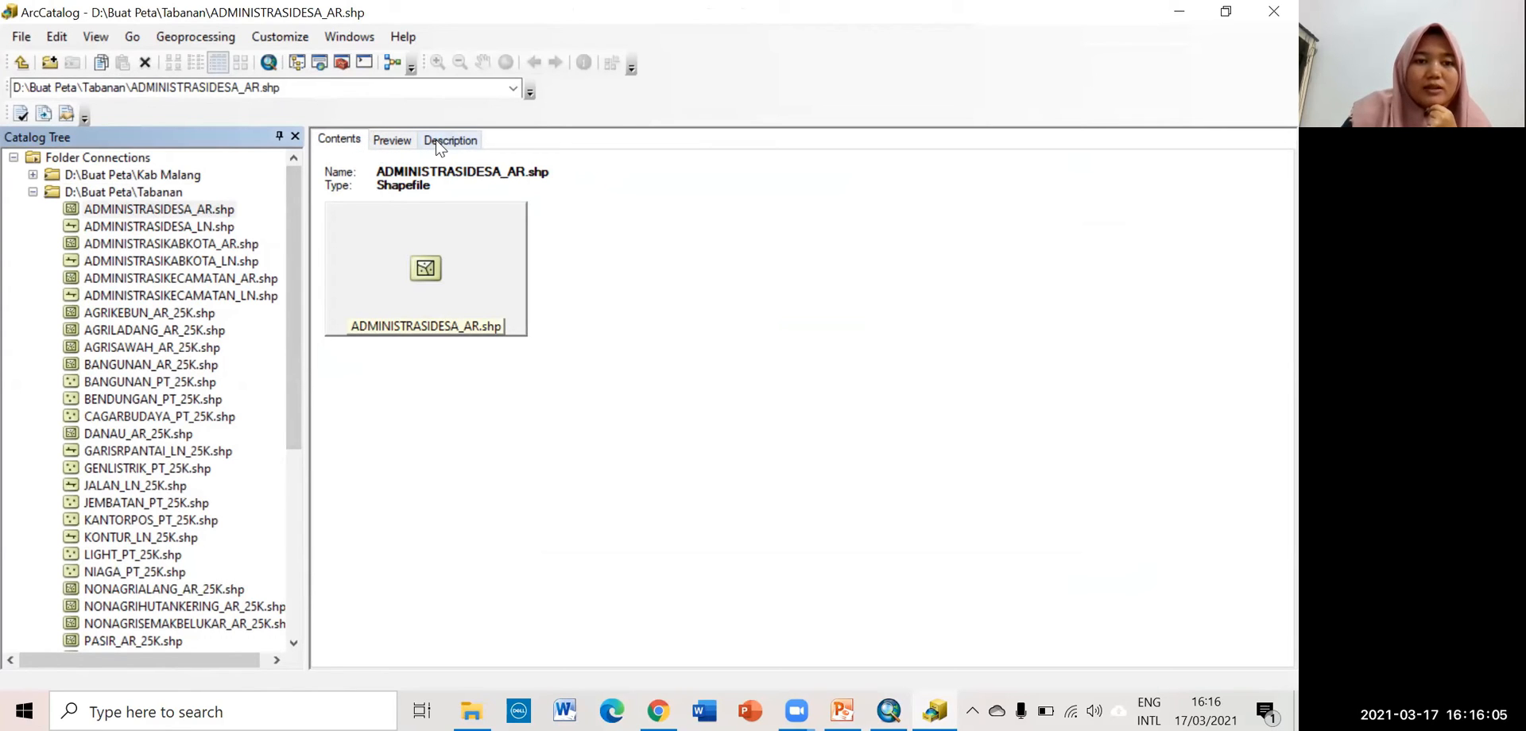
left_click(391, 138)
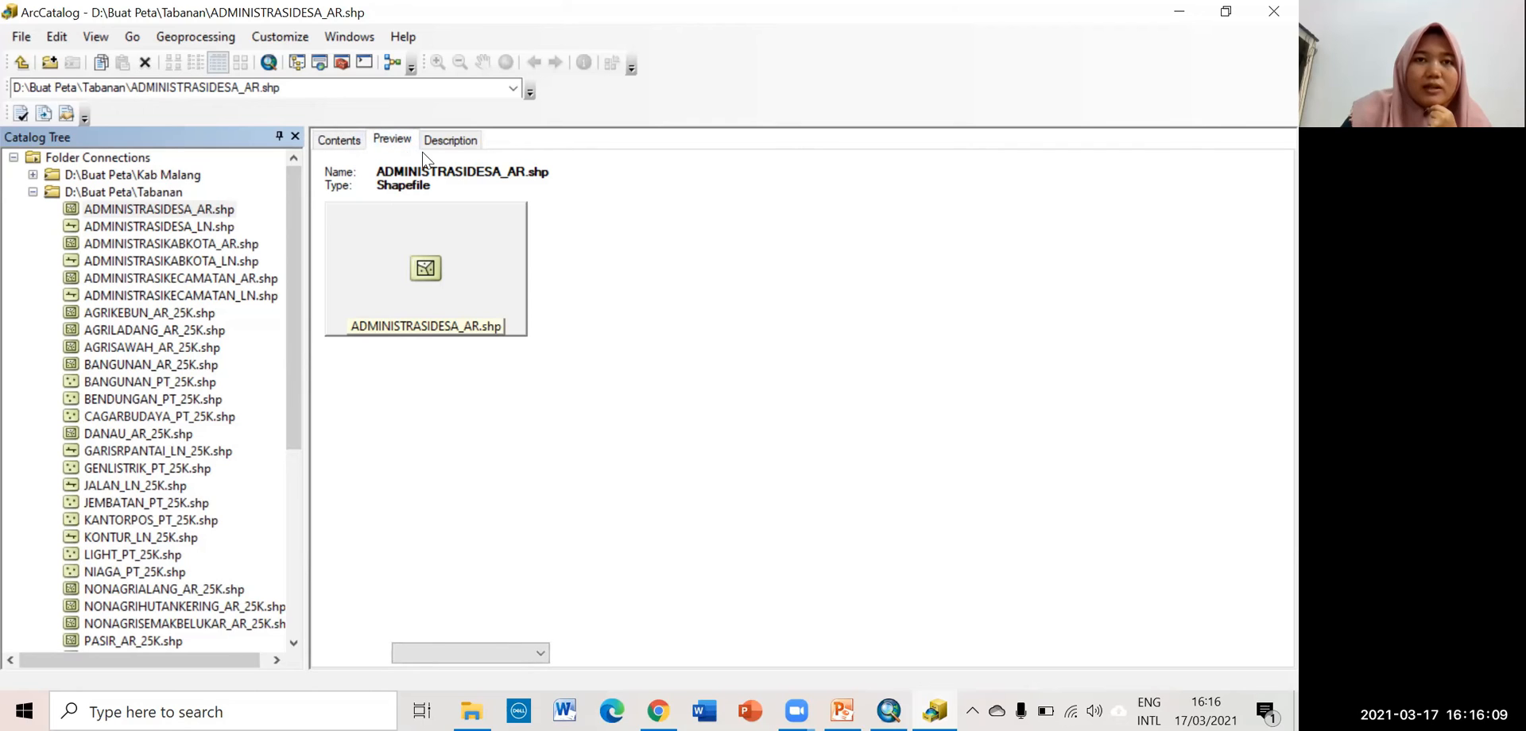
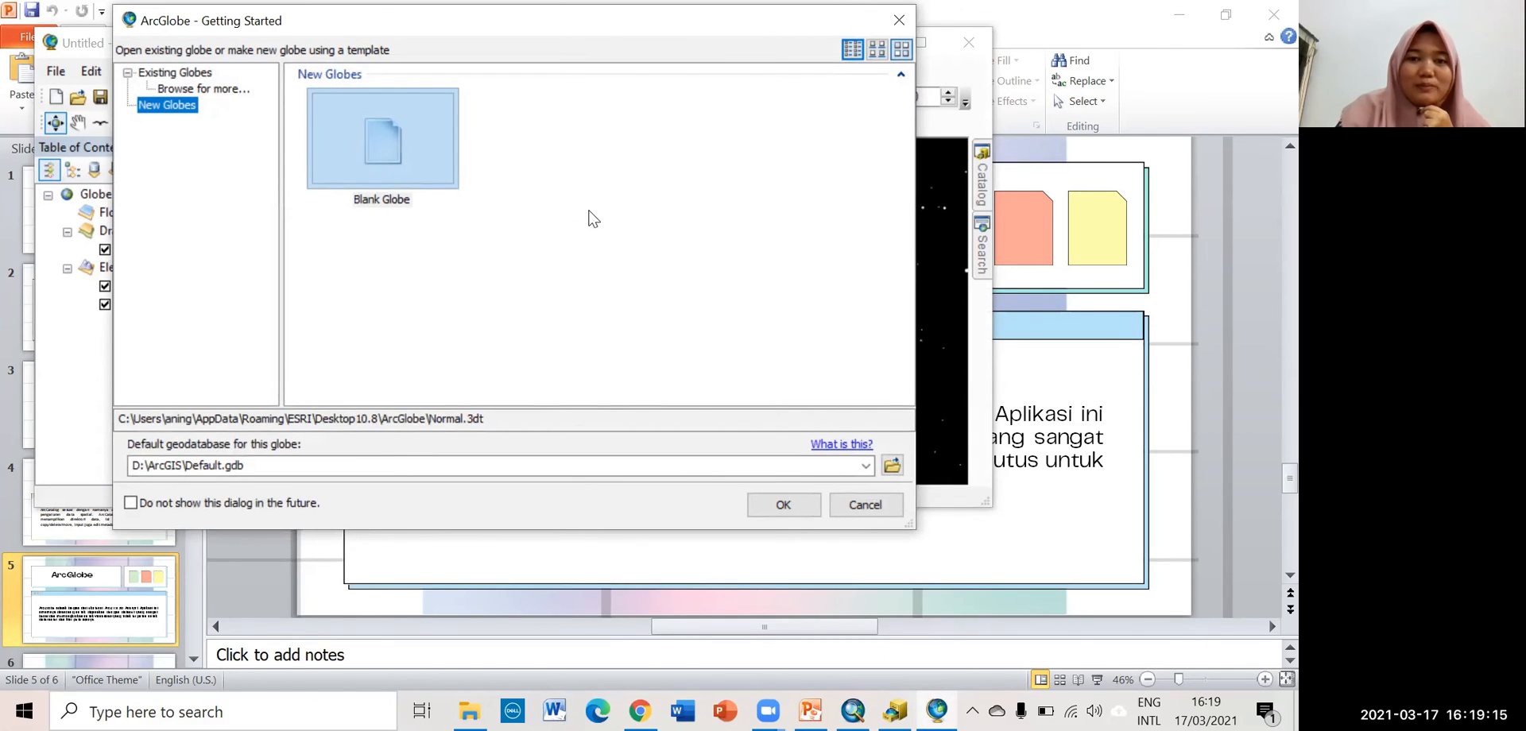
- Dismiss the ArcGlobe start dialog, maximise the globe window and switch back to the PowerPoint presentation
left_click(883, 35)
left_click(919, 43)
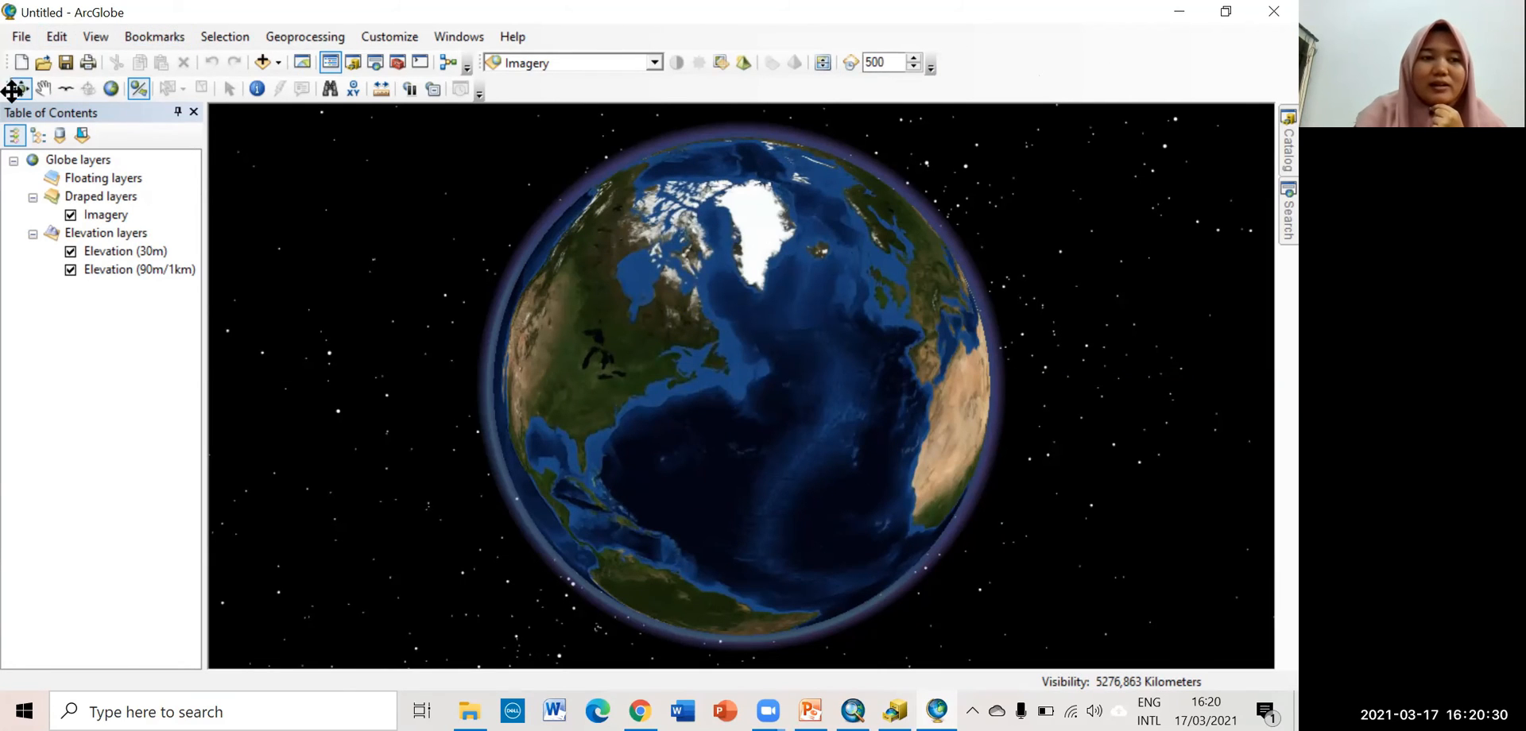
left_click(44, 88)
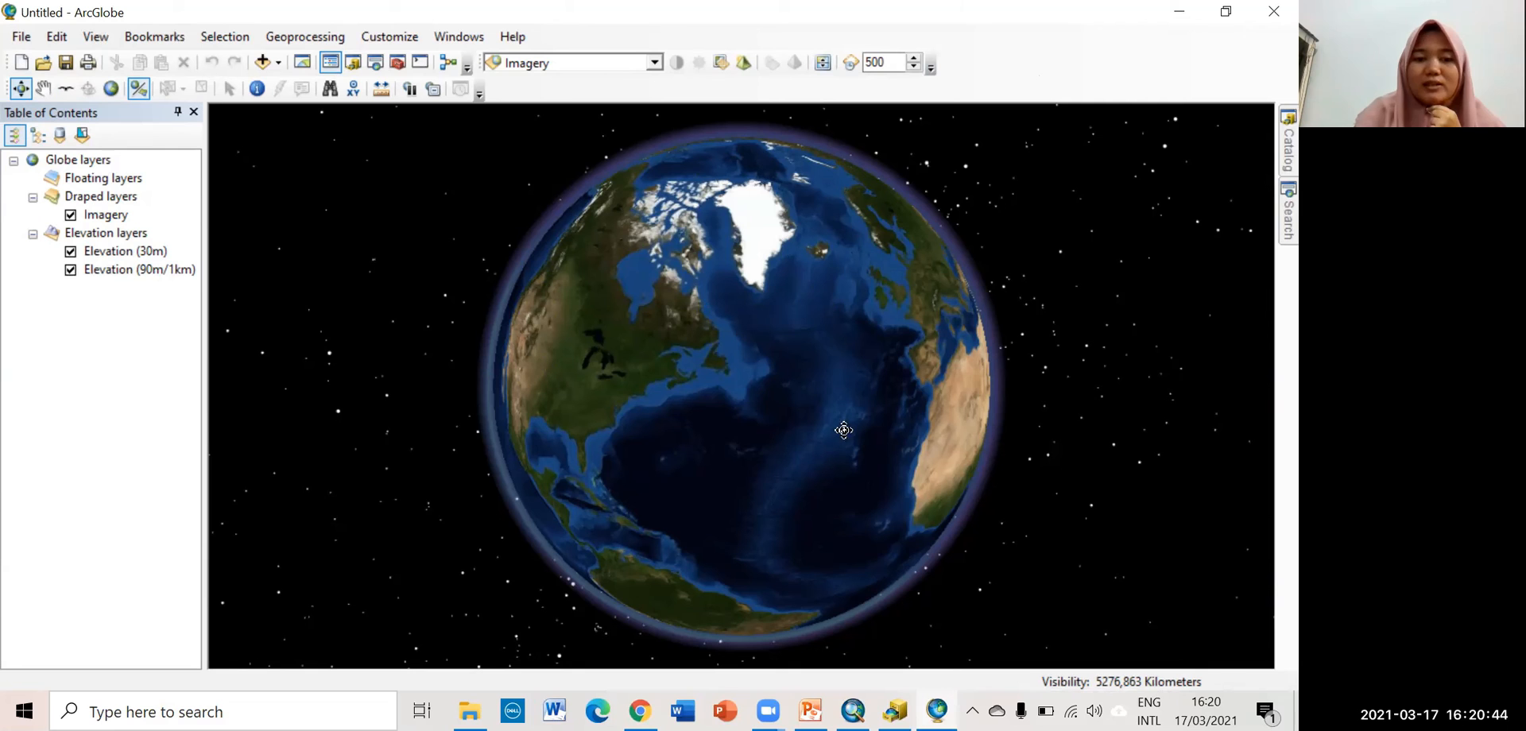
left_click(810, 710)
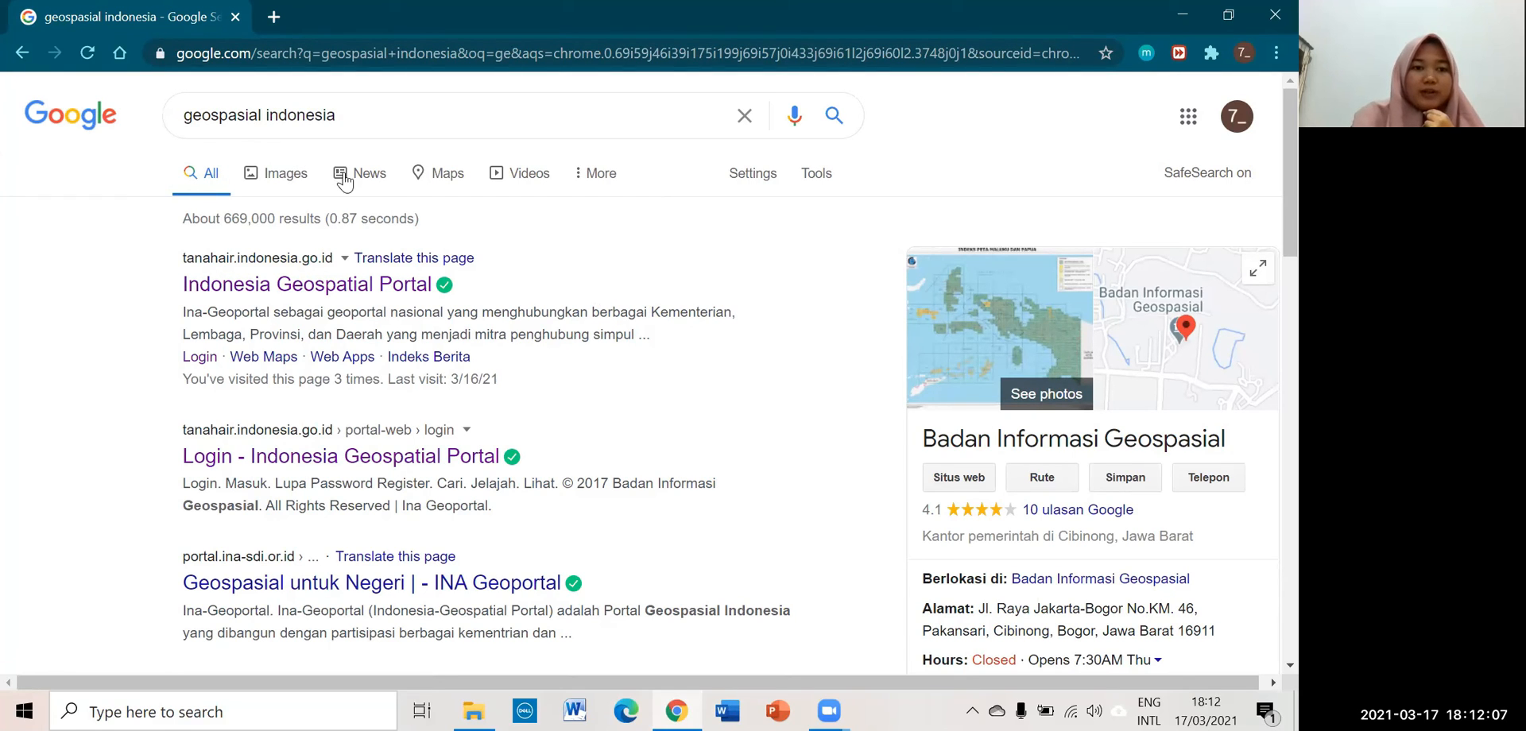
- Open the Indonesia Geospatial Portal from the Google results and bring its map download options into view
left_click(293, 288)
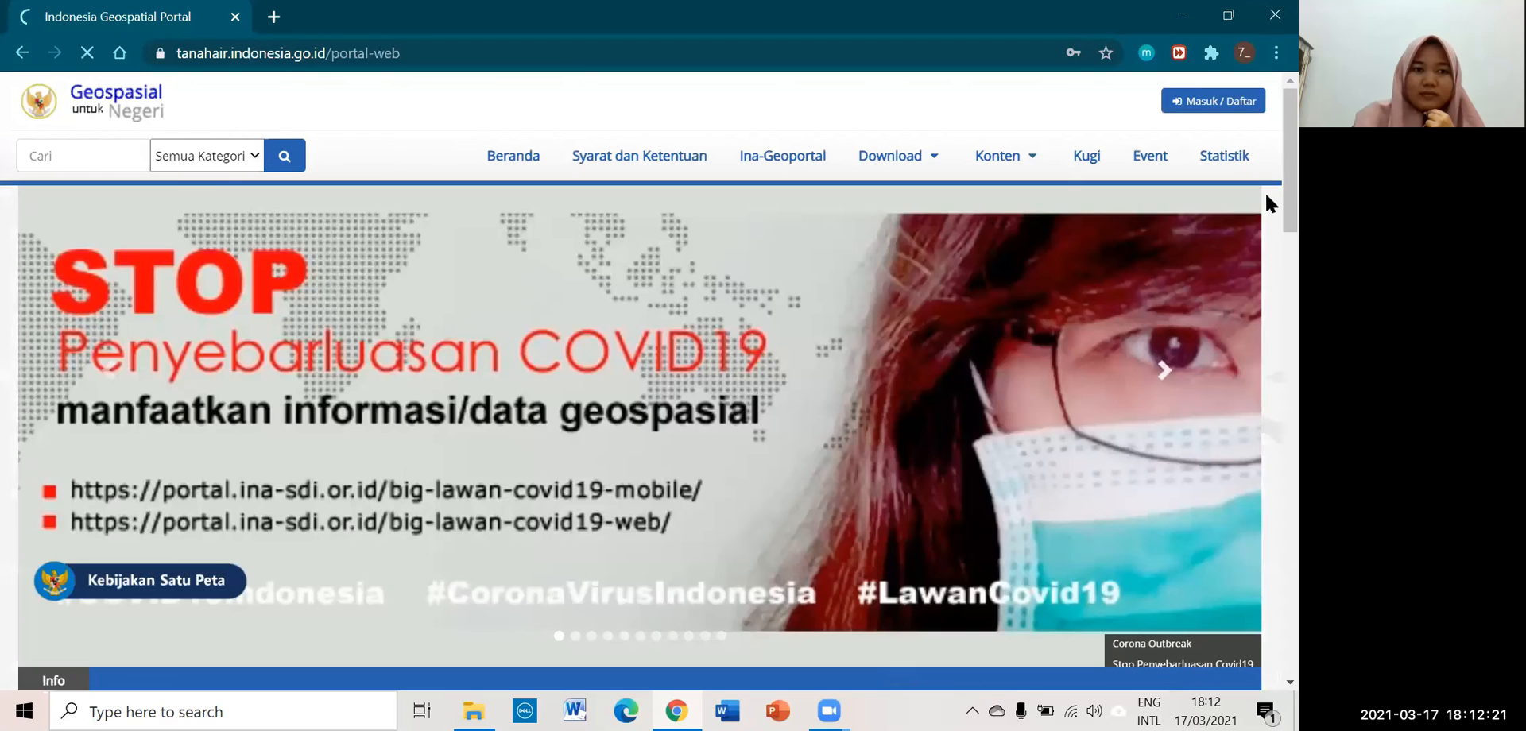
scroll(1265, 159, "down", 2)
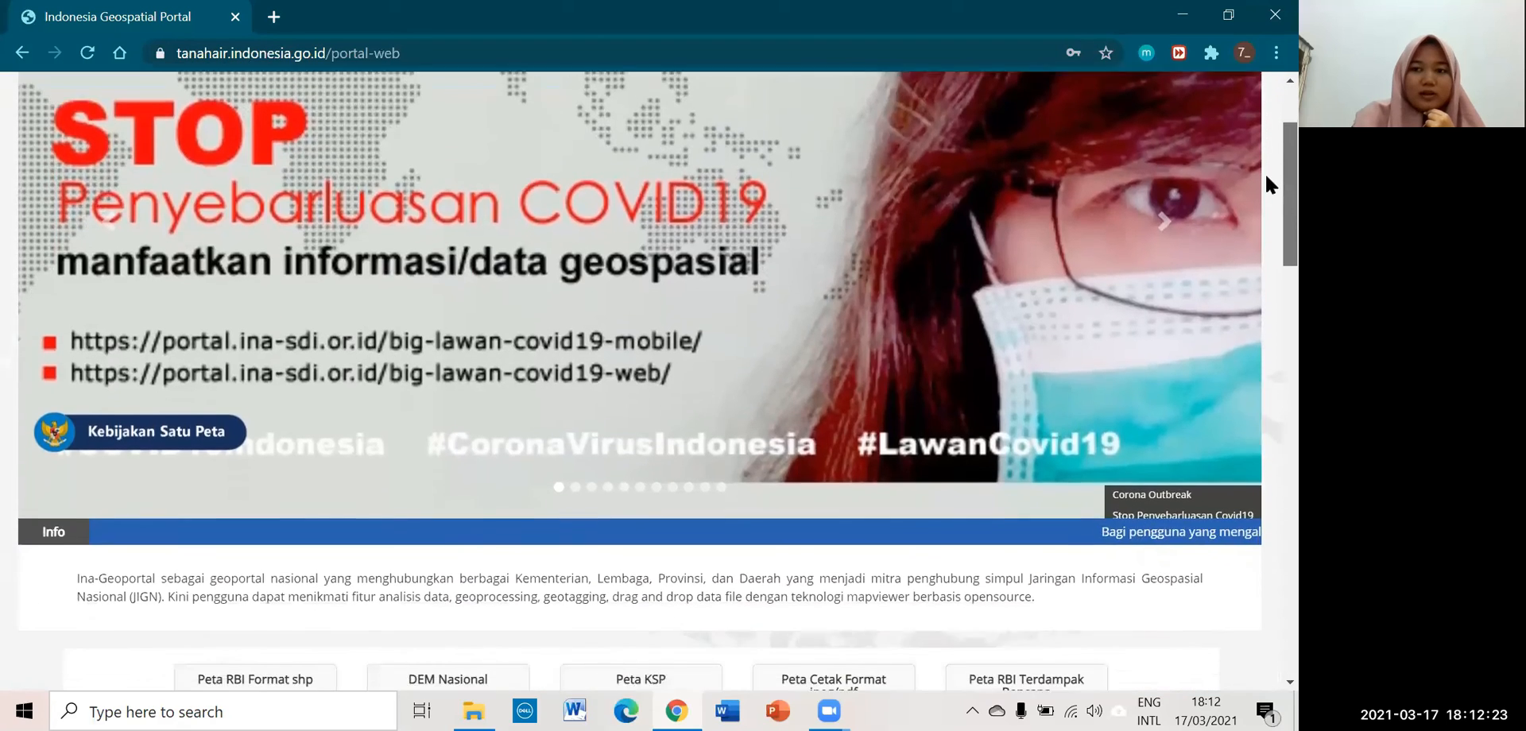
scroll(1265, 199, "down", 4)
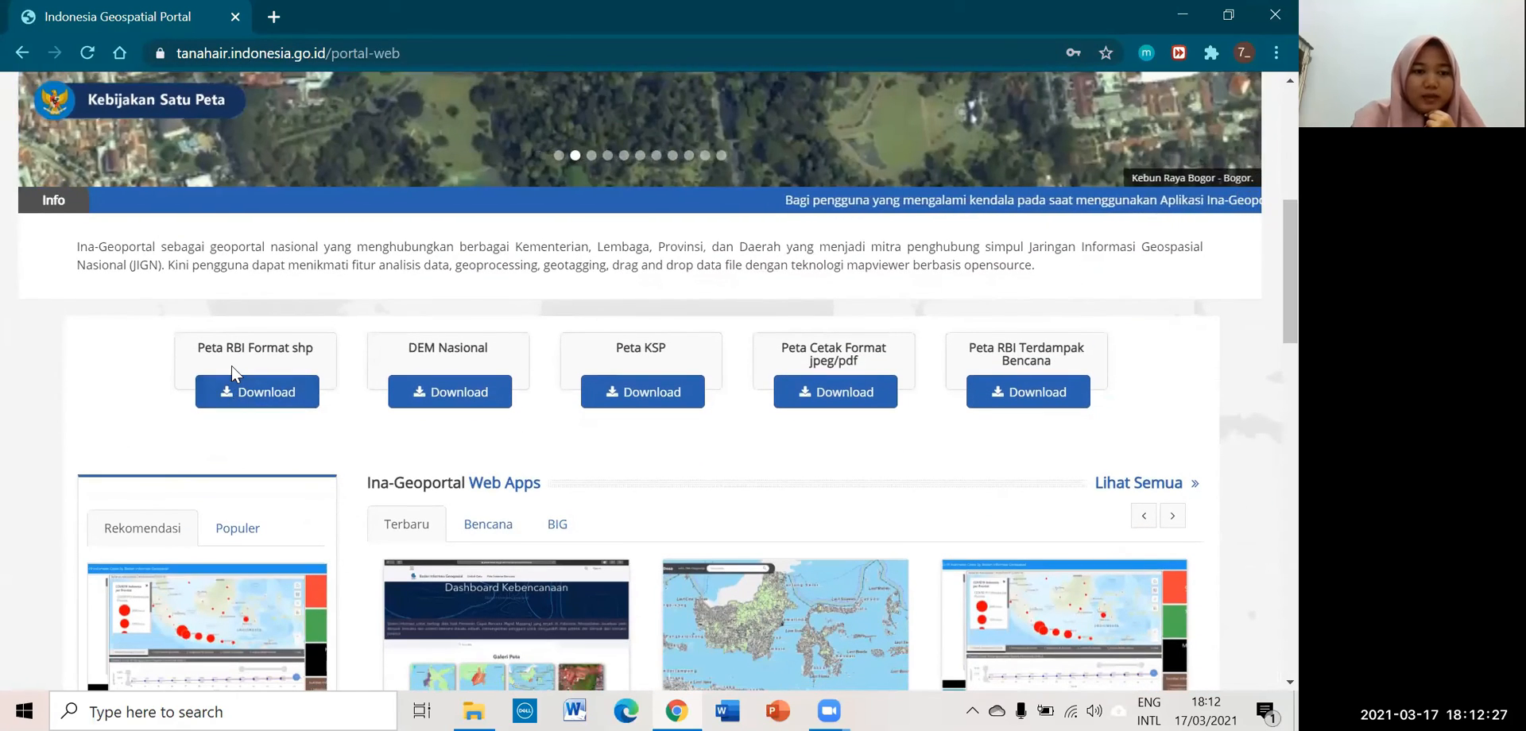
- Request the Peta RBI Format shp download Per Wilayah, log in to the portal and dismiss the download instructions
left_click(253, 403)
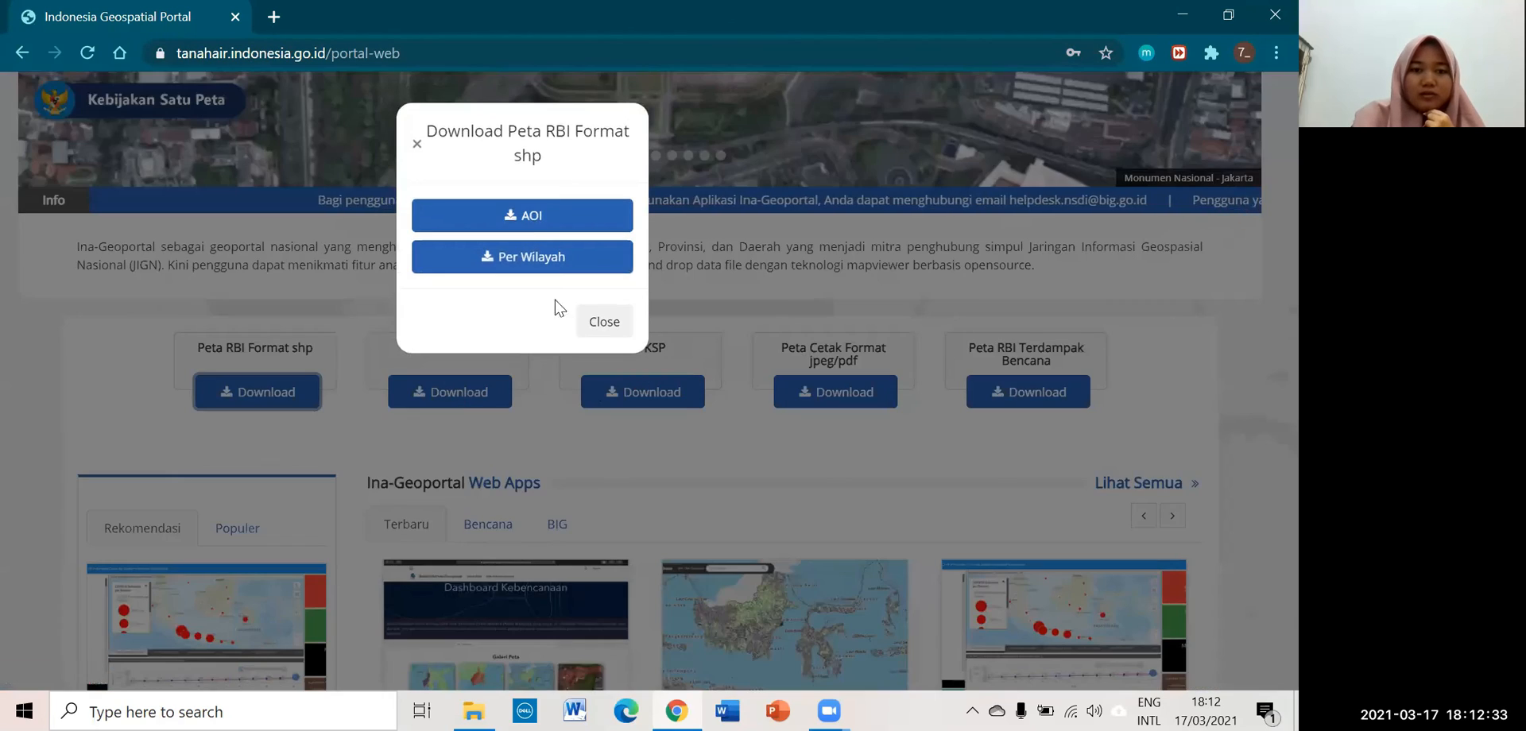
left_click(535, 268)
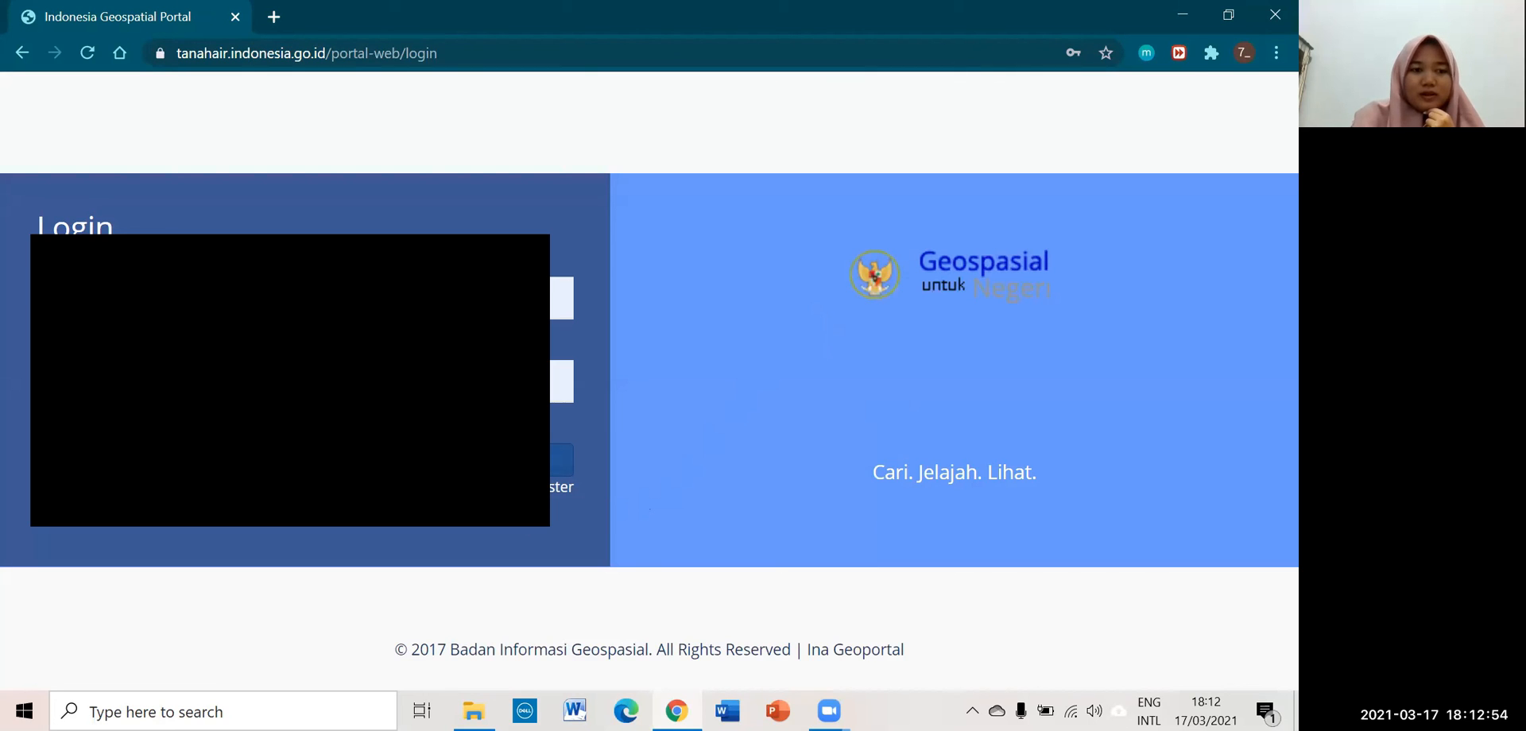
left_click(561, 460)
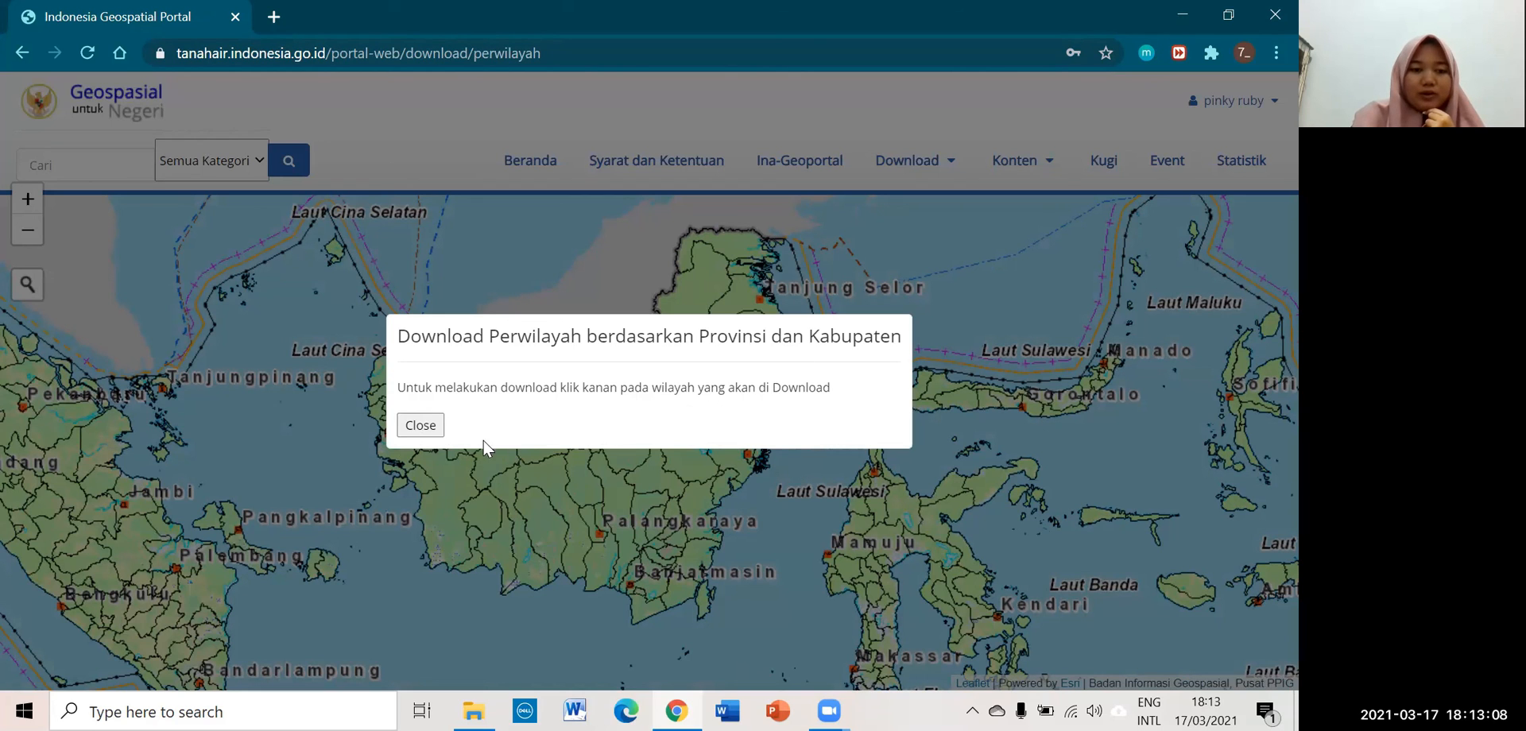
left_click(409, 425)
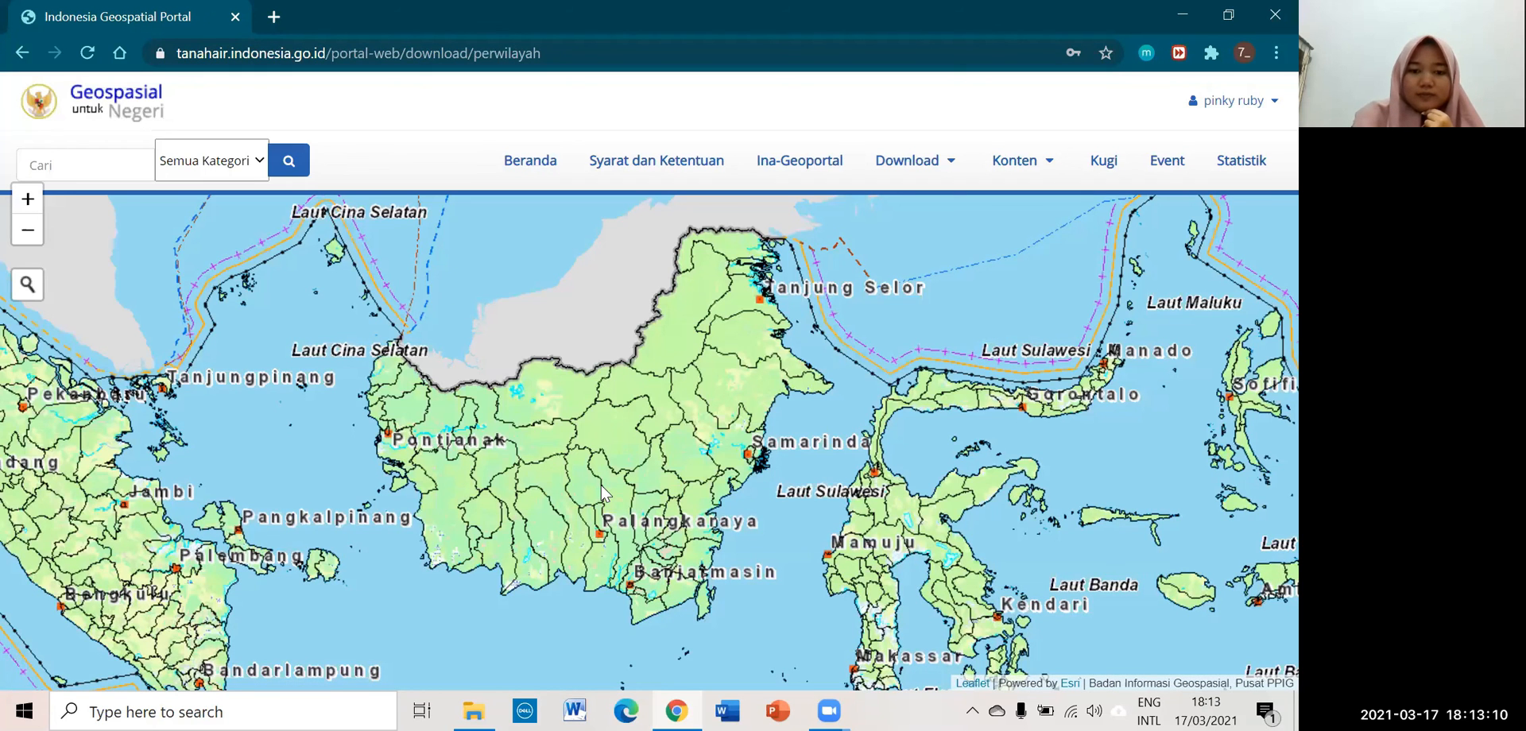
- Select KAB. PULANGPISAU in Kalimantan Tengah on the download map and set its scale to 50K
scroll(604, 481, "up", 1)
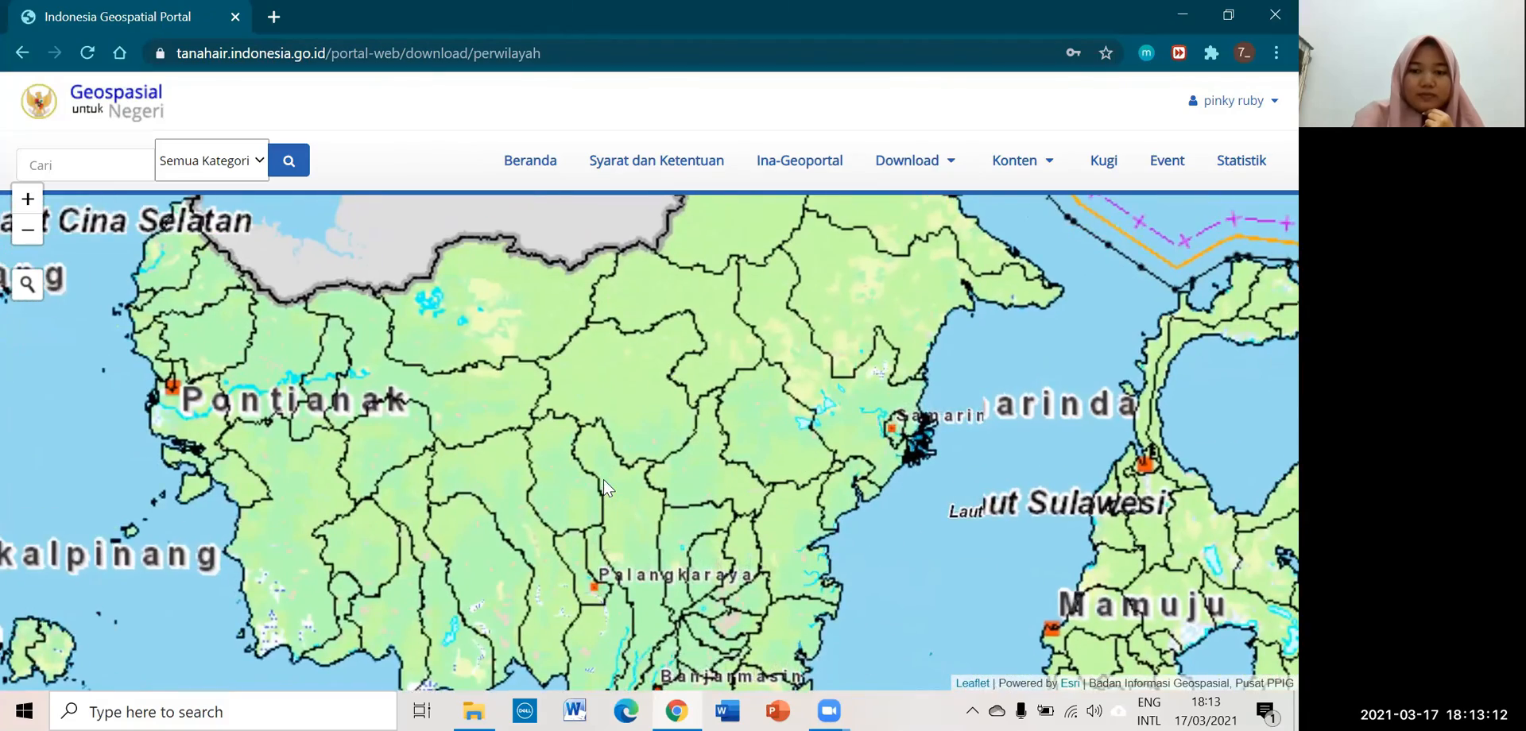
scroll(603, 479, "up", 1)
left_click_drag(771, 509, 673, 278)
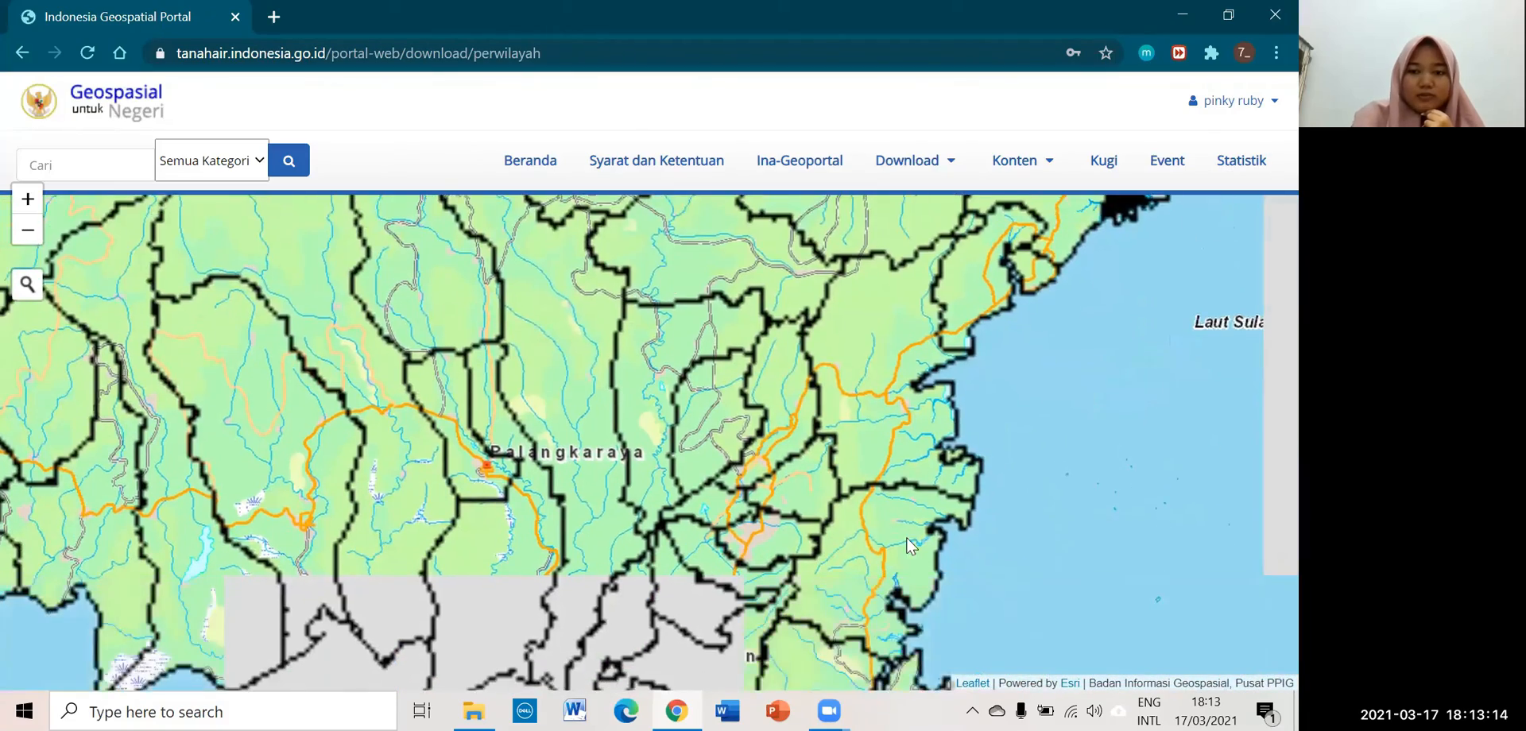
left_click_drag(904, 534, 836, 381)
left_click_drag(581, 406, 660, 509)
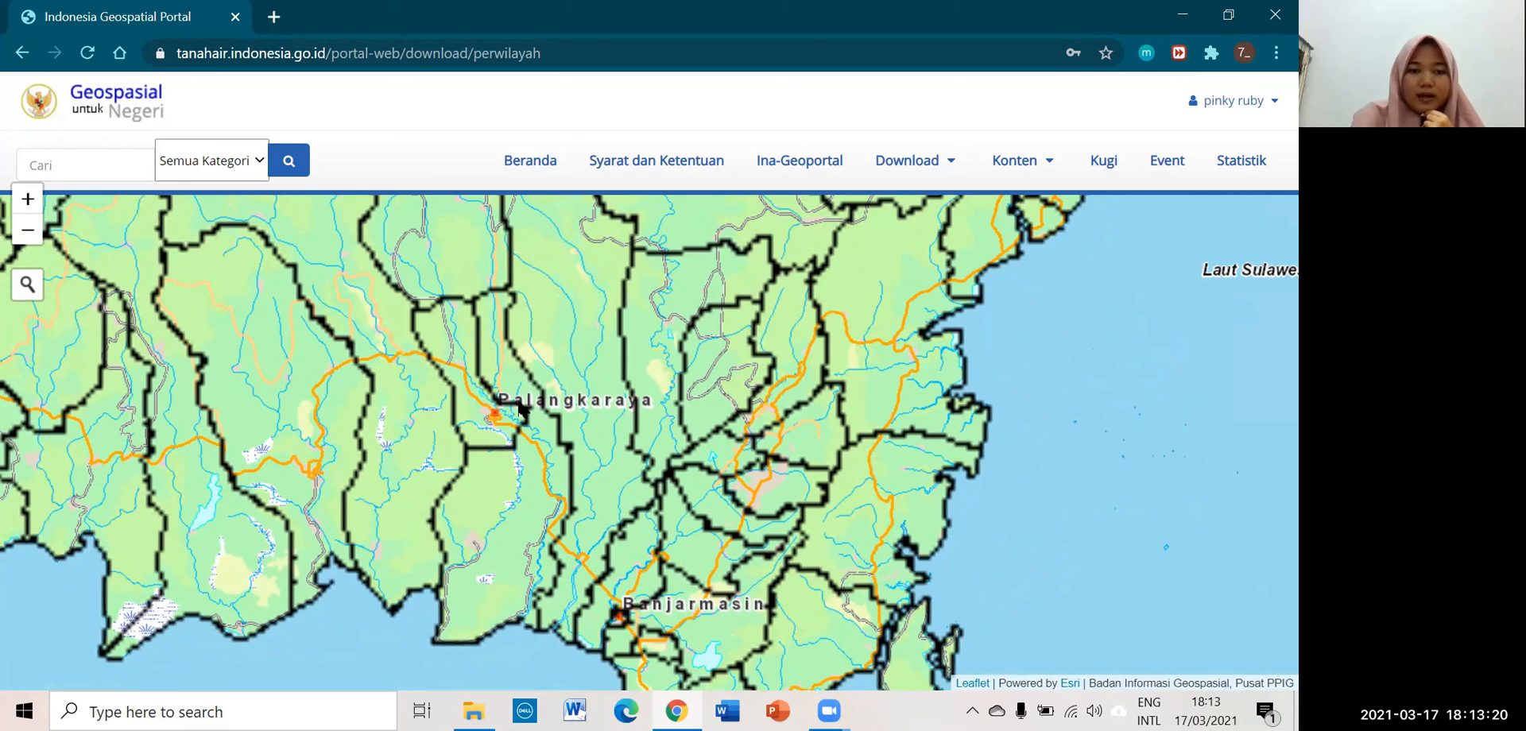
left_click(574, 410)
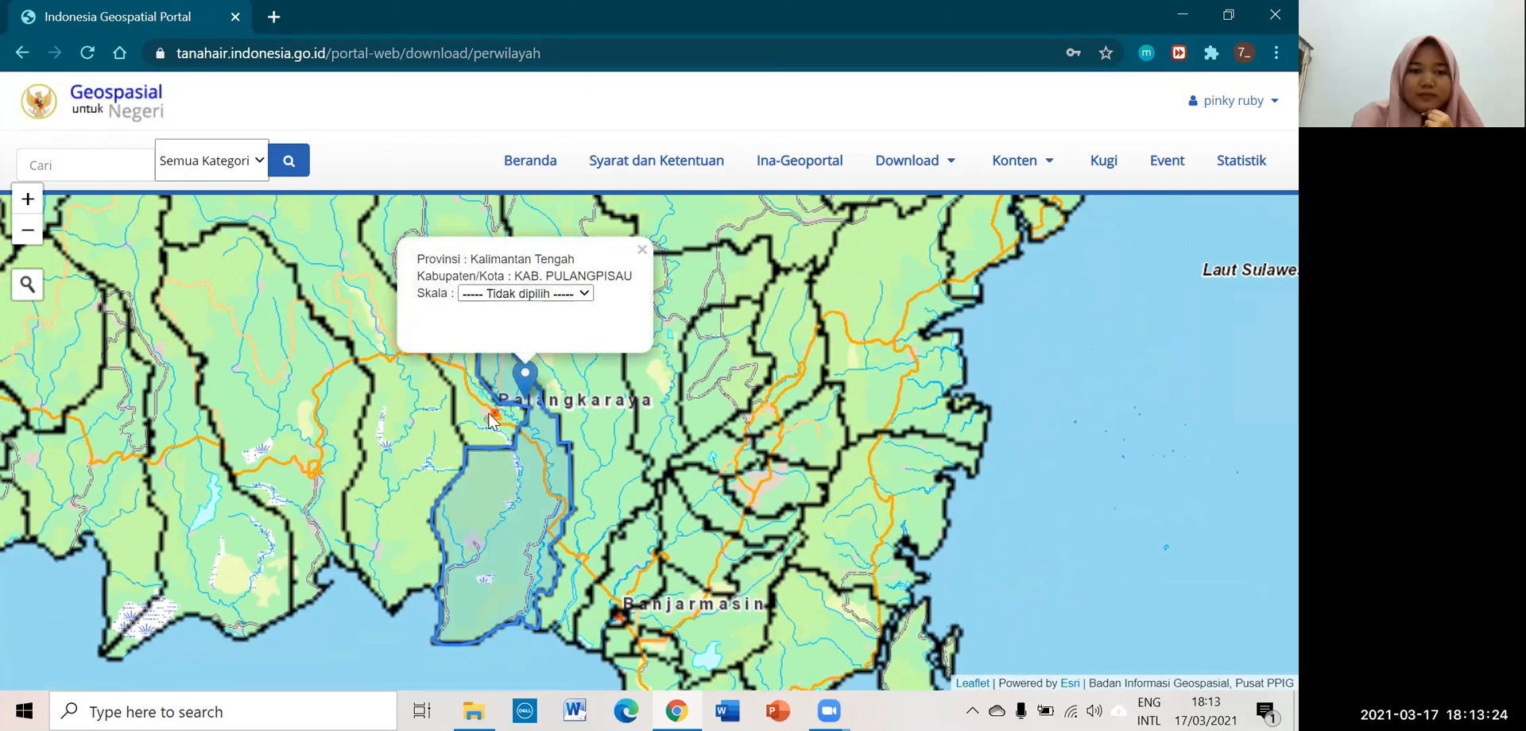
left_click(563, 295)
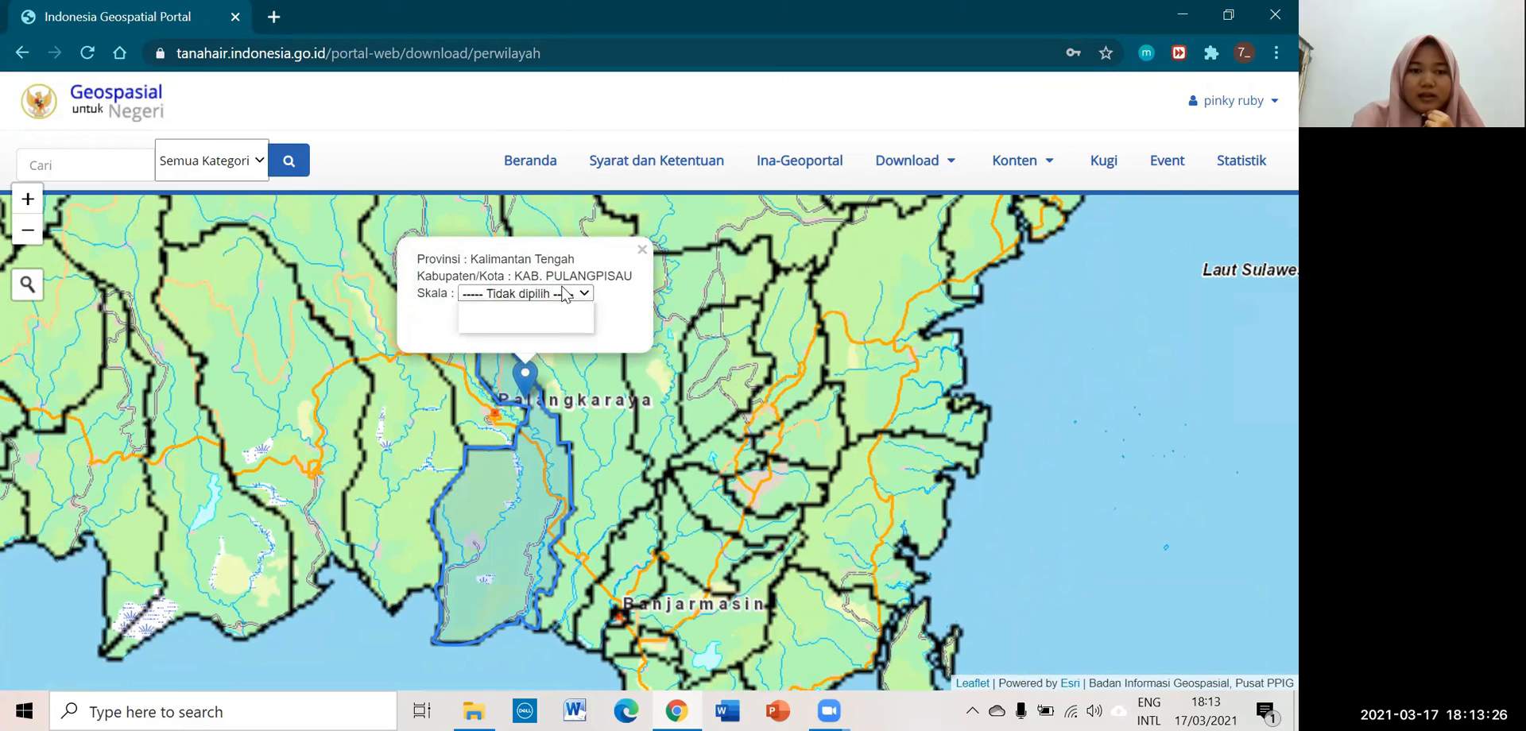
left_click(534, 326)
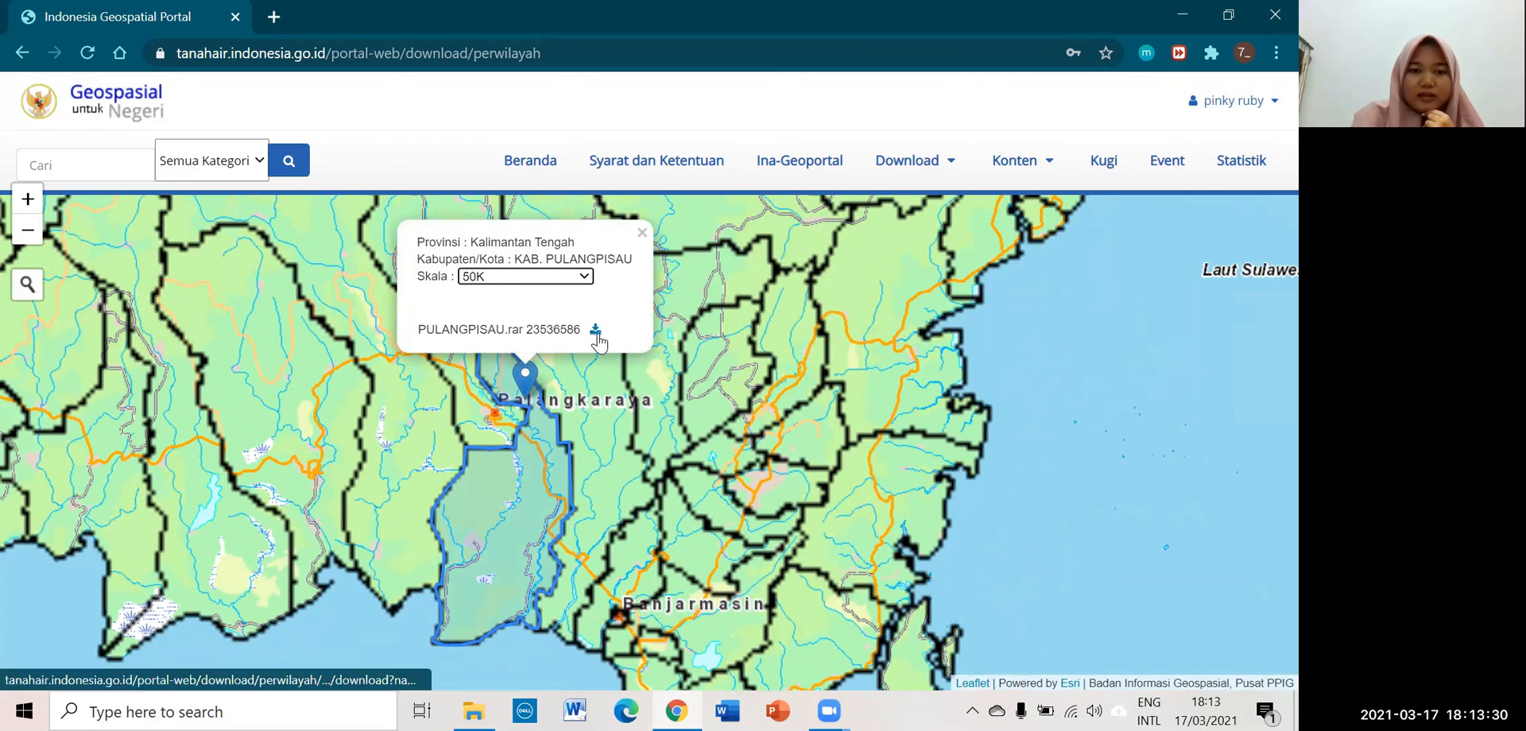
- Download PULANGPISAU.rar, give the service a positive rating and save the file as download in the Downloads folder
left_click(595, 332)
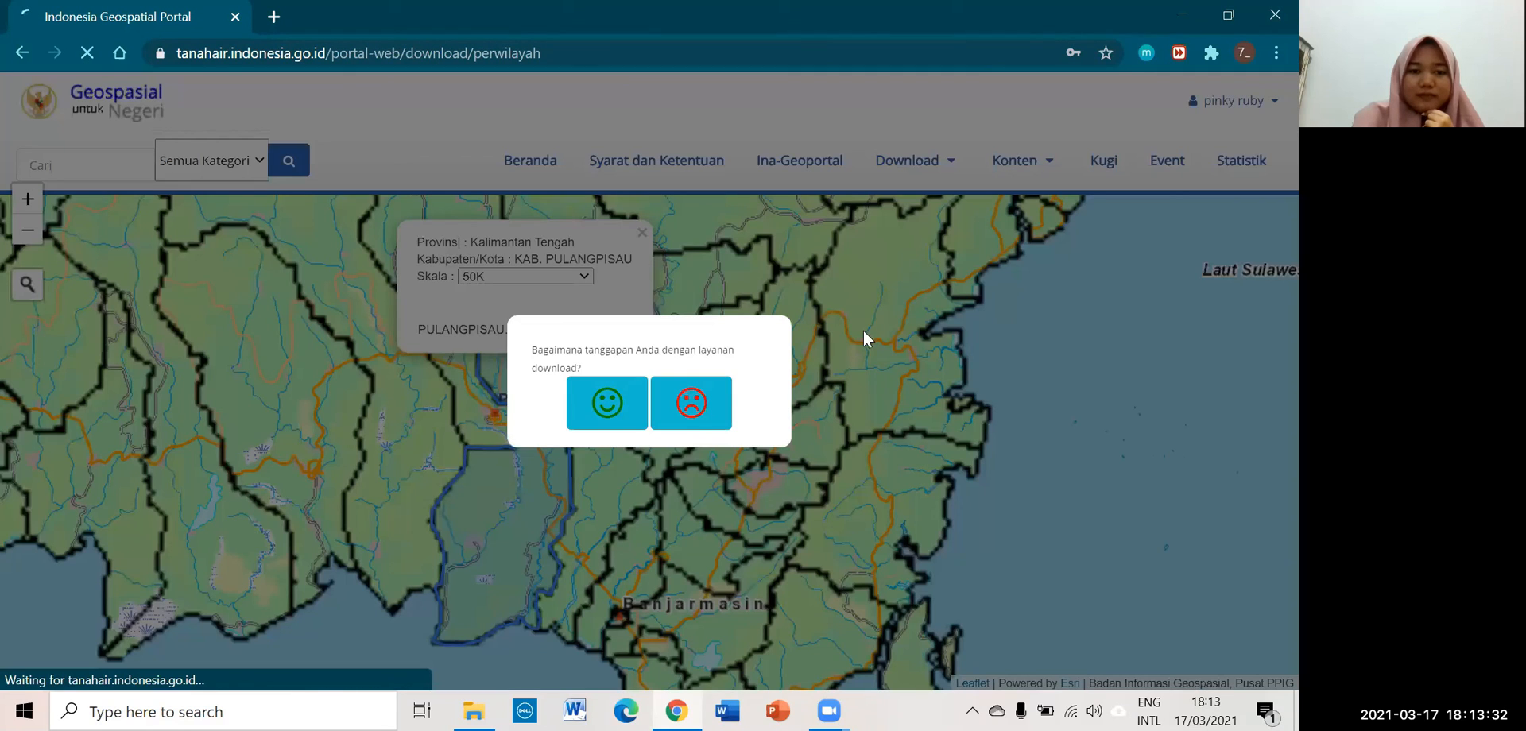
left_click(607, 402)
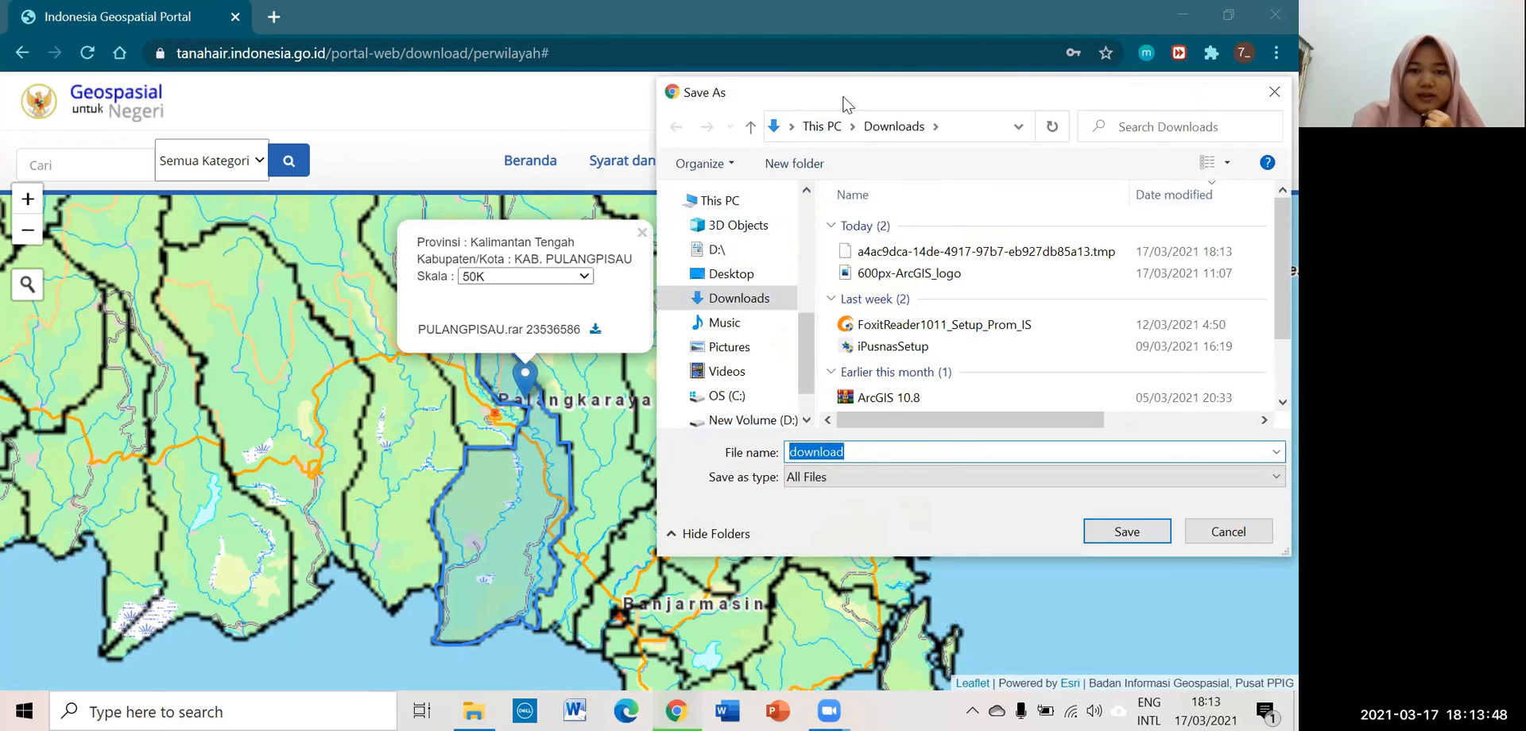
left_click_drag(844, 104, 522, 133)
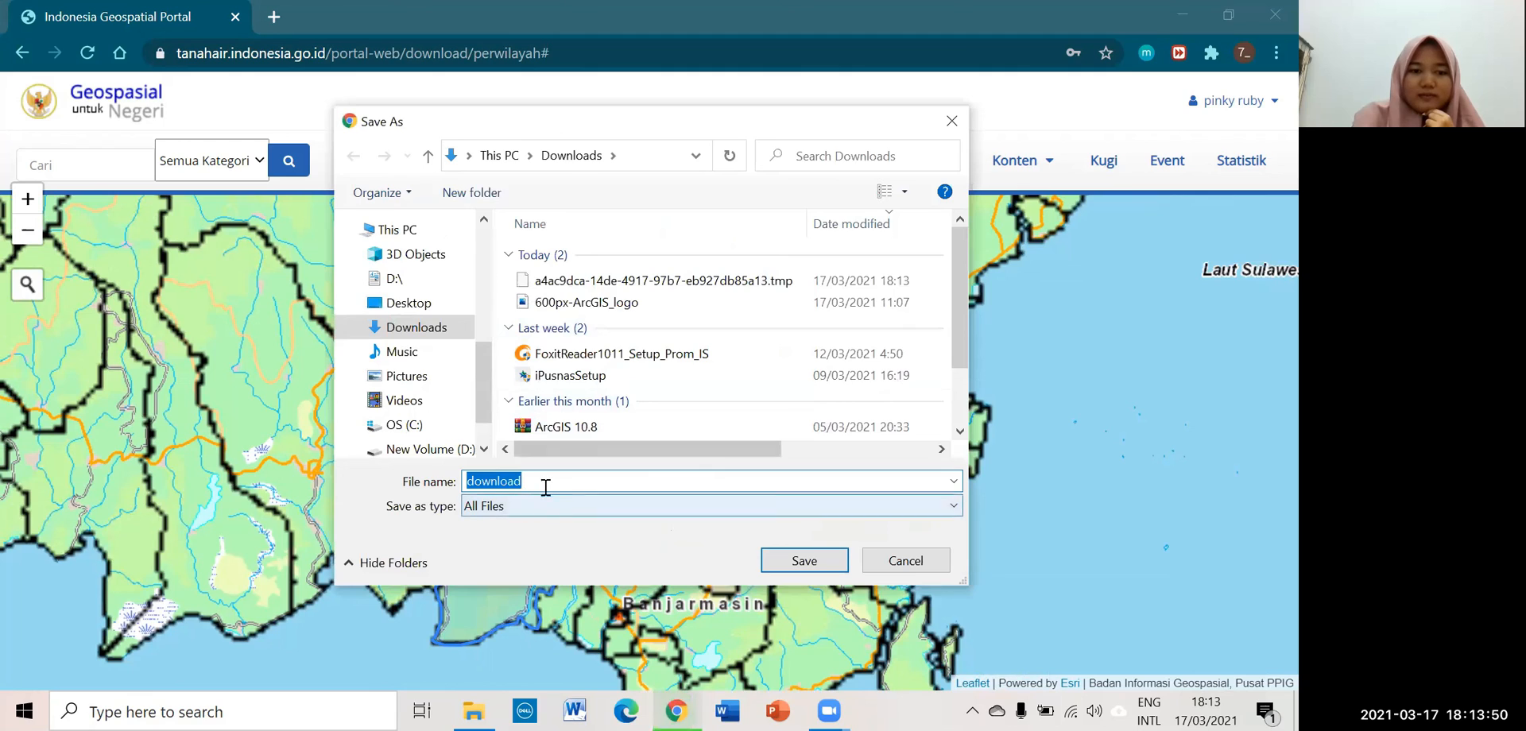
left_click(805, 564)
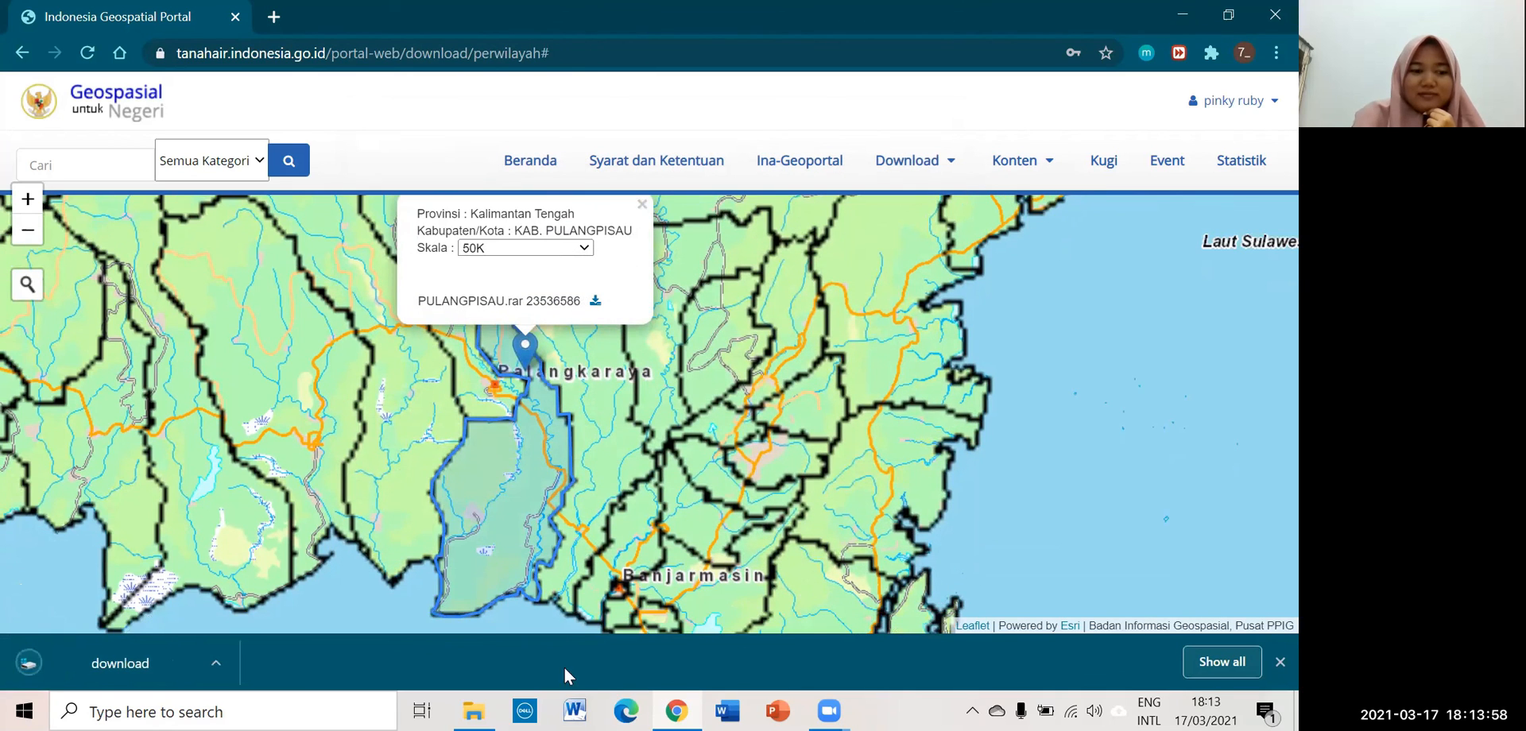